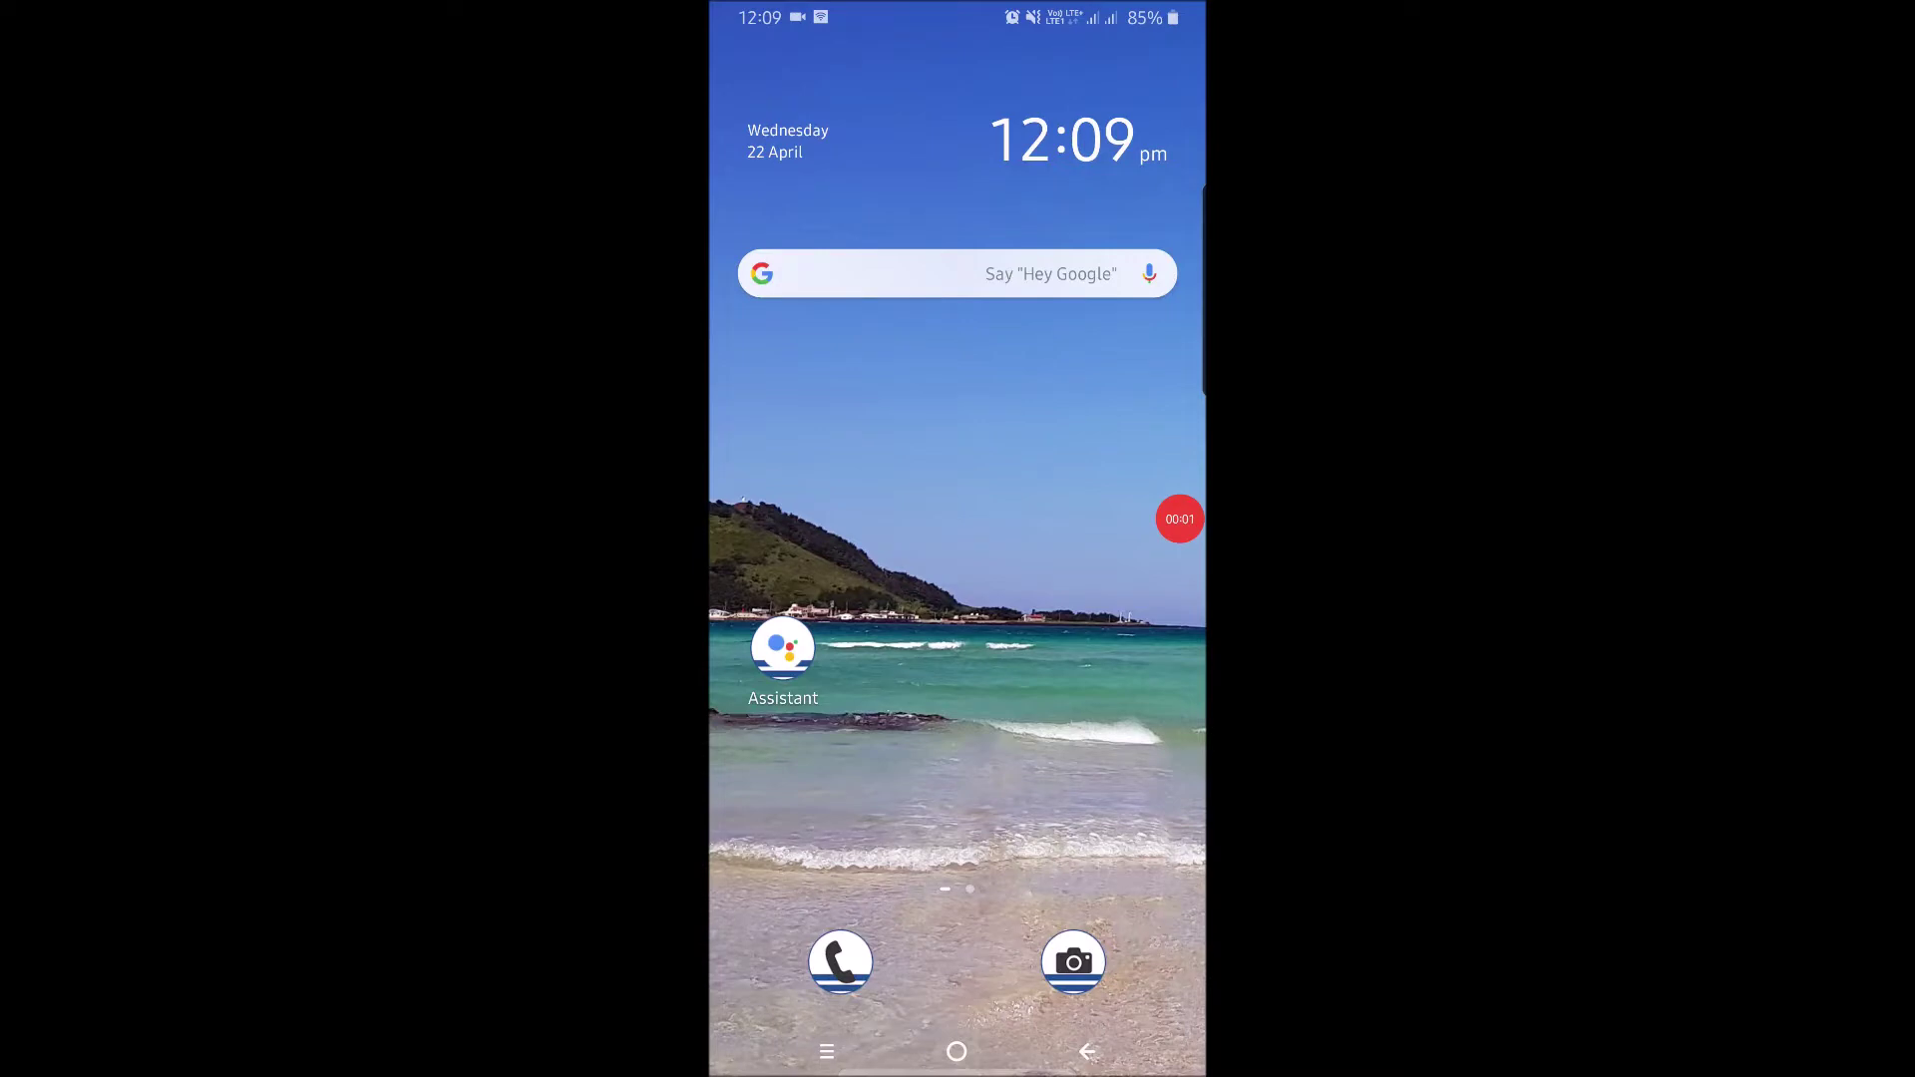
Step: Go to Bluetooth under Settings > Connections on the Samsung phone
left_click_drag(958, 798, 958, 399)
left_click_drag(997, 598, 955, 598)
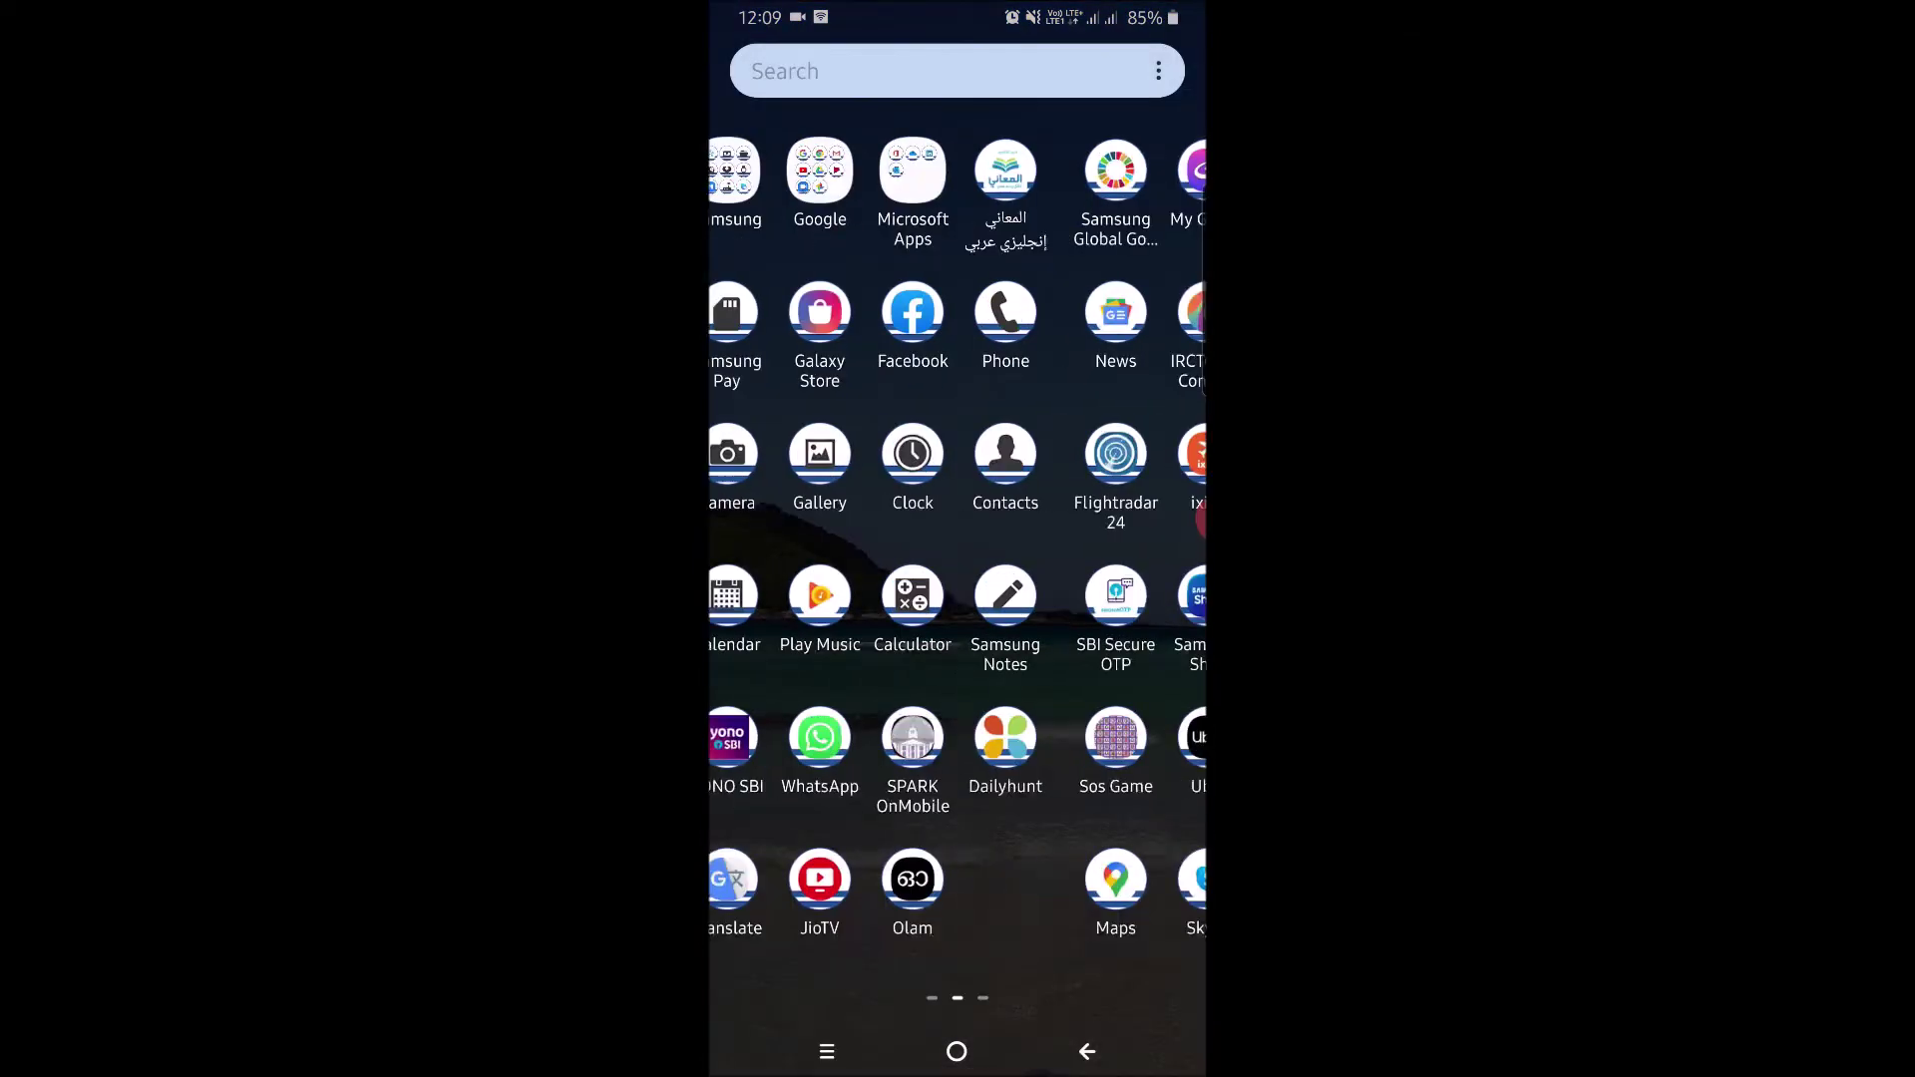
left_click(771, 596)
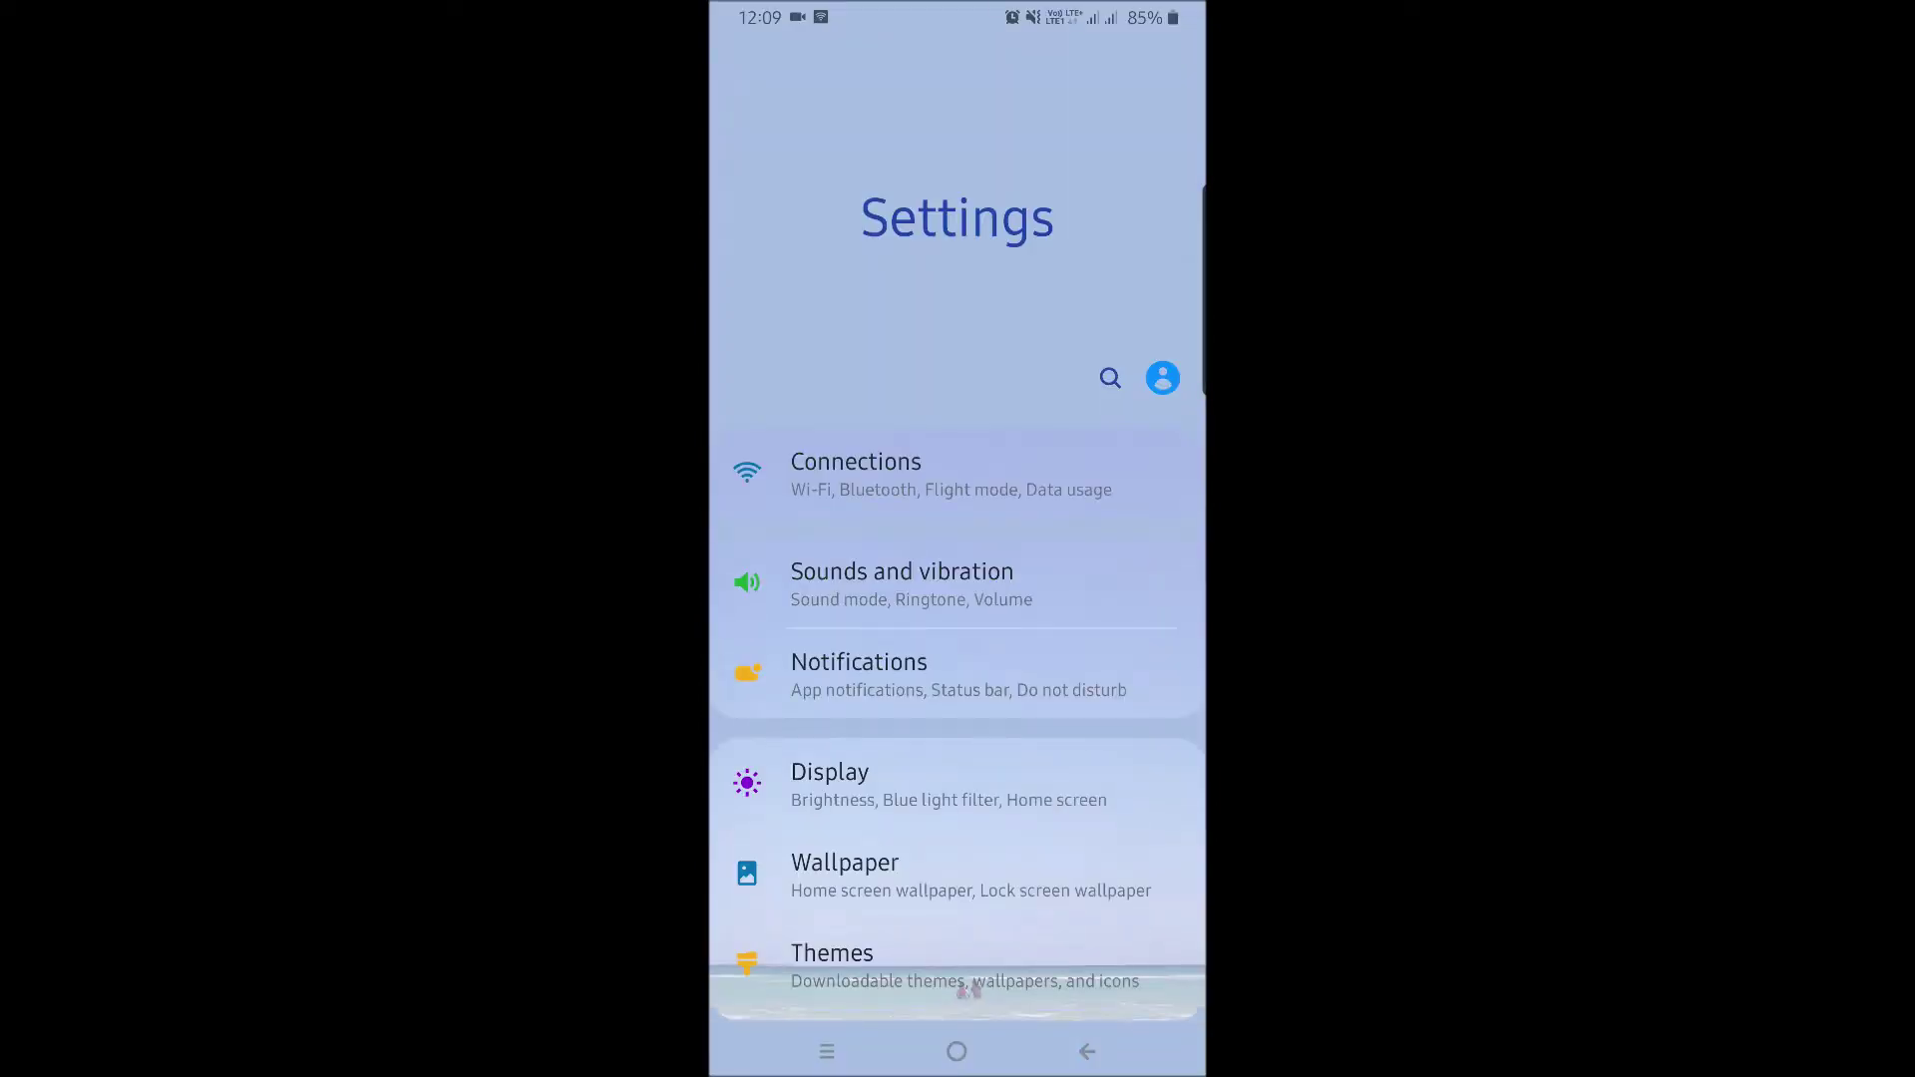
left_click(898, 474)
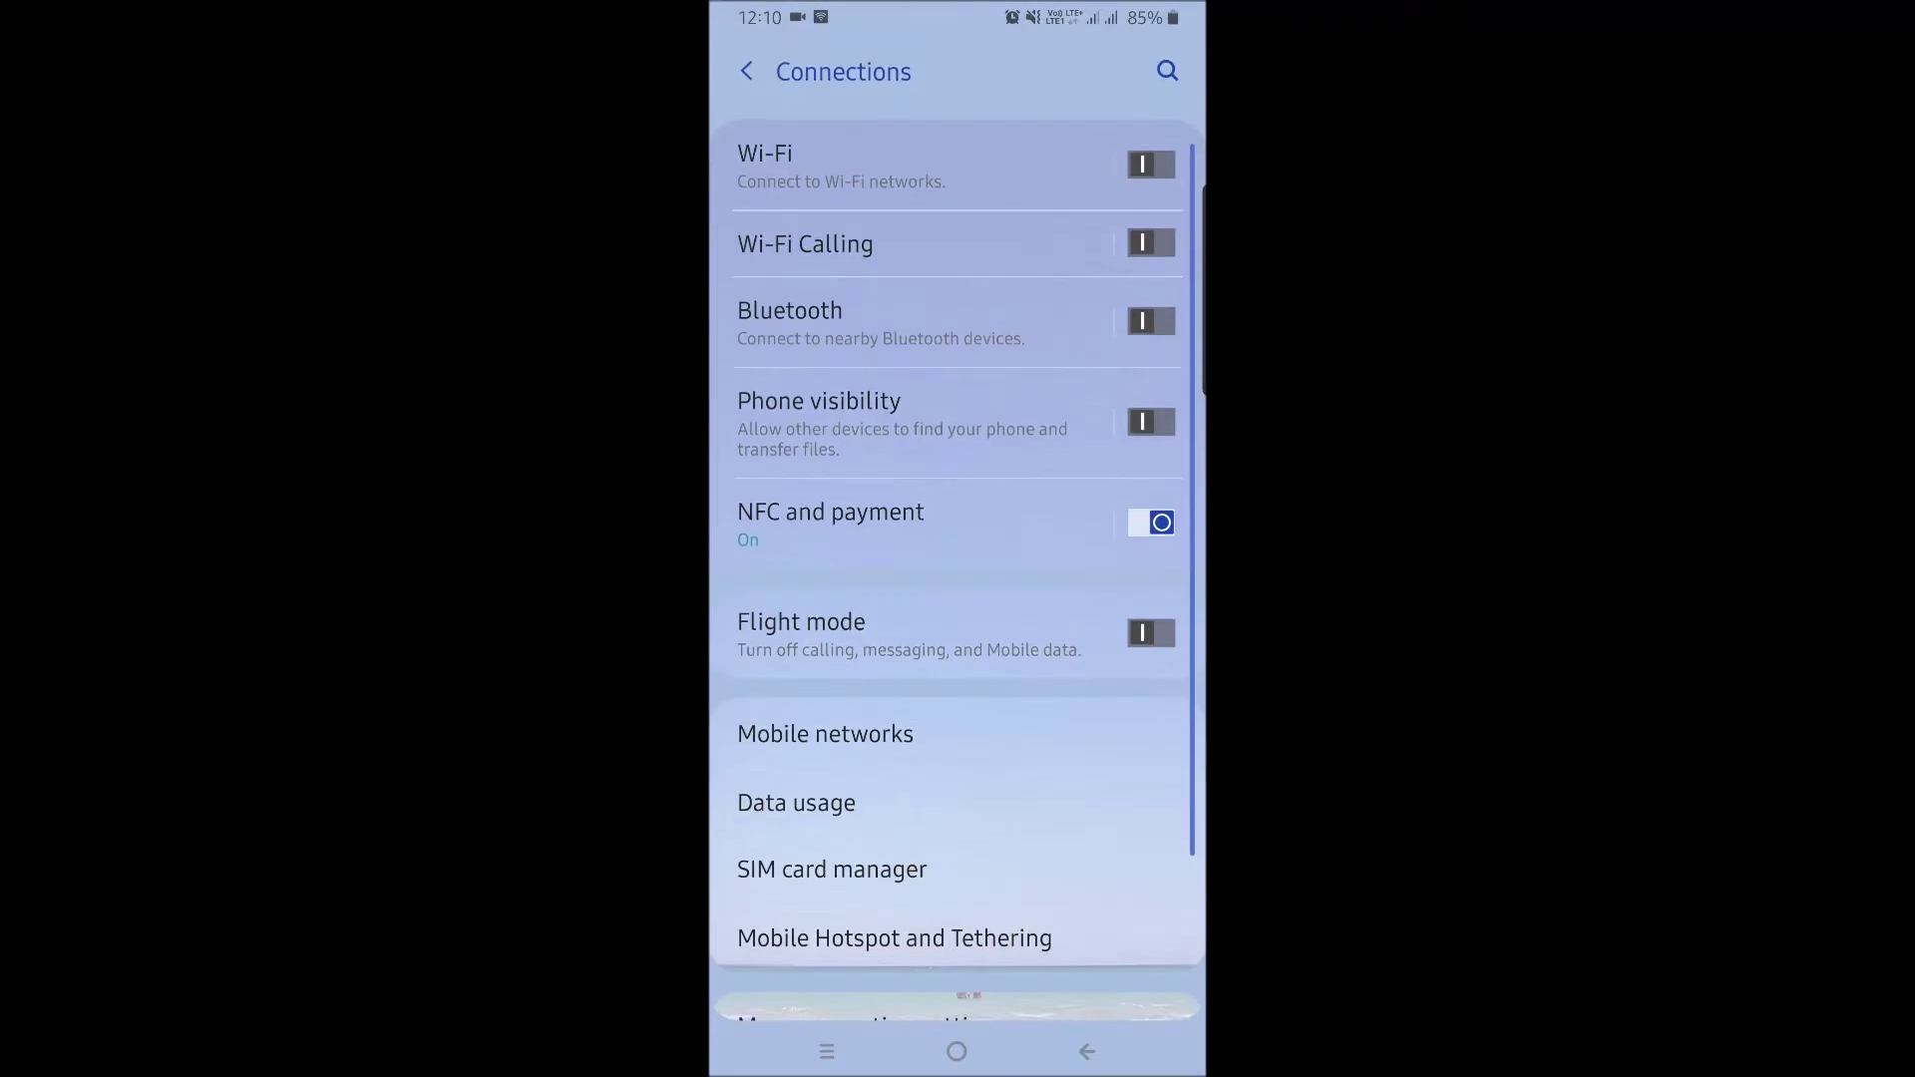
left_click(878, 325)
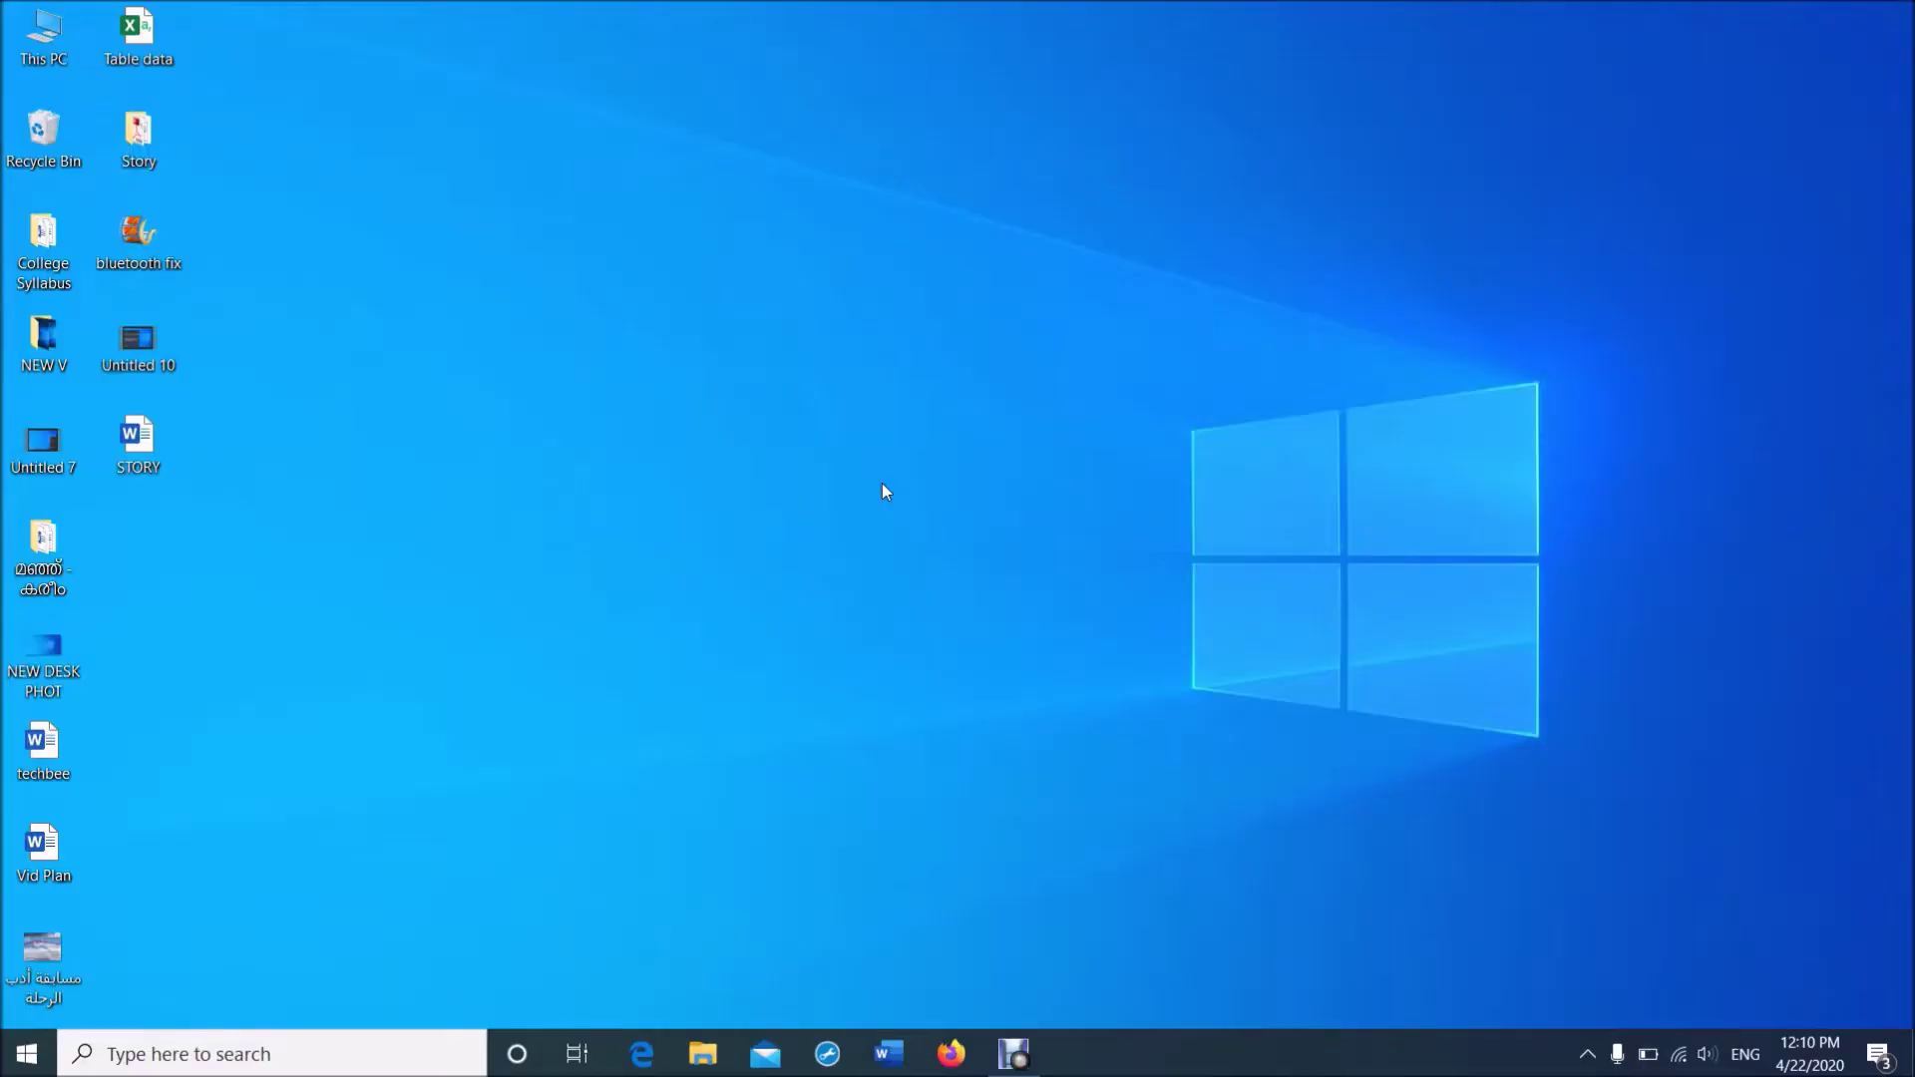
Step: Switch Bluetooth on in Windows Settings under Devices > Bluetooth & other devices
left_click(27, 1053)
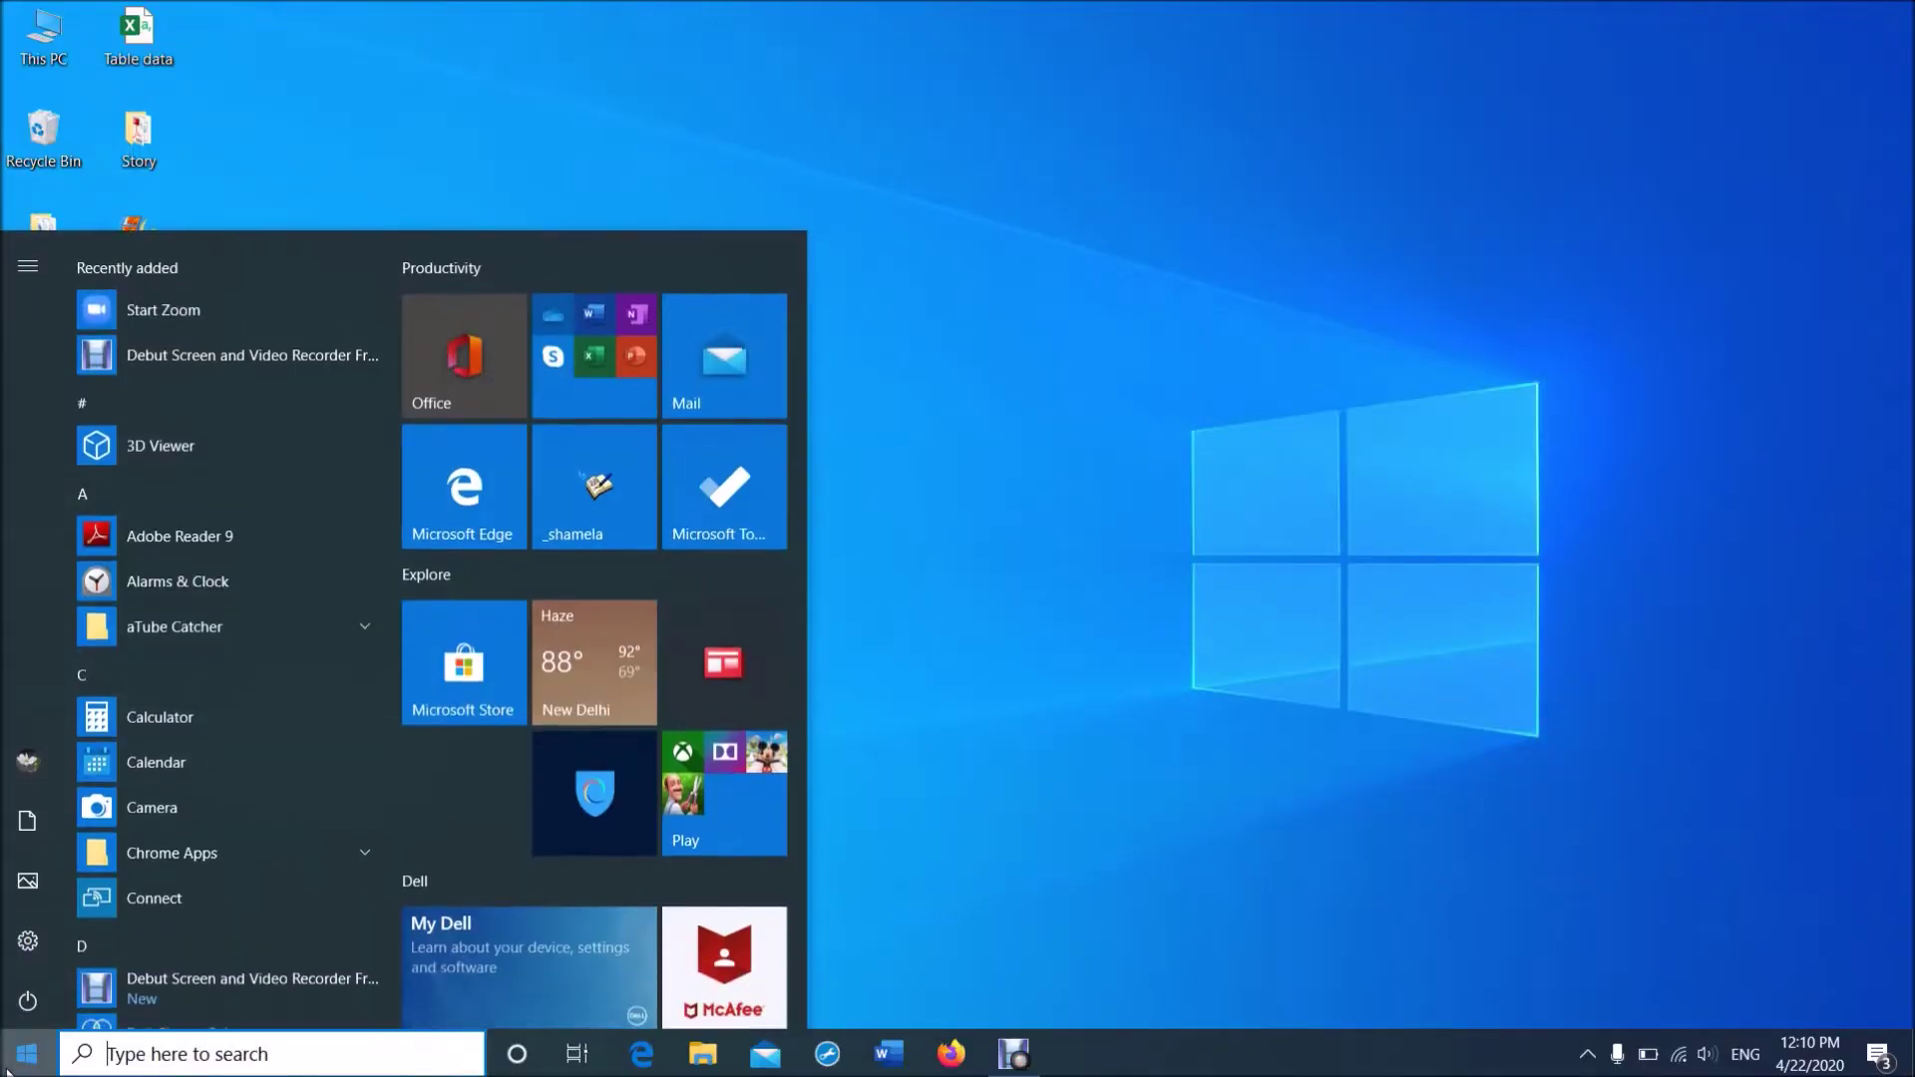
mouse_move(34, 943)
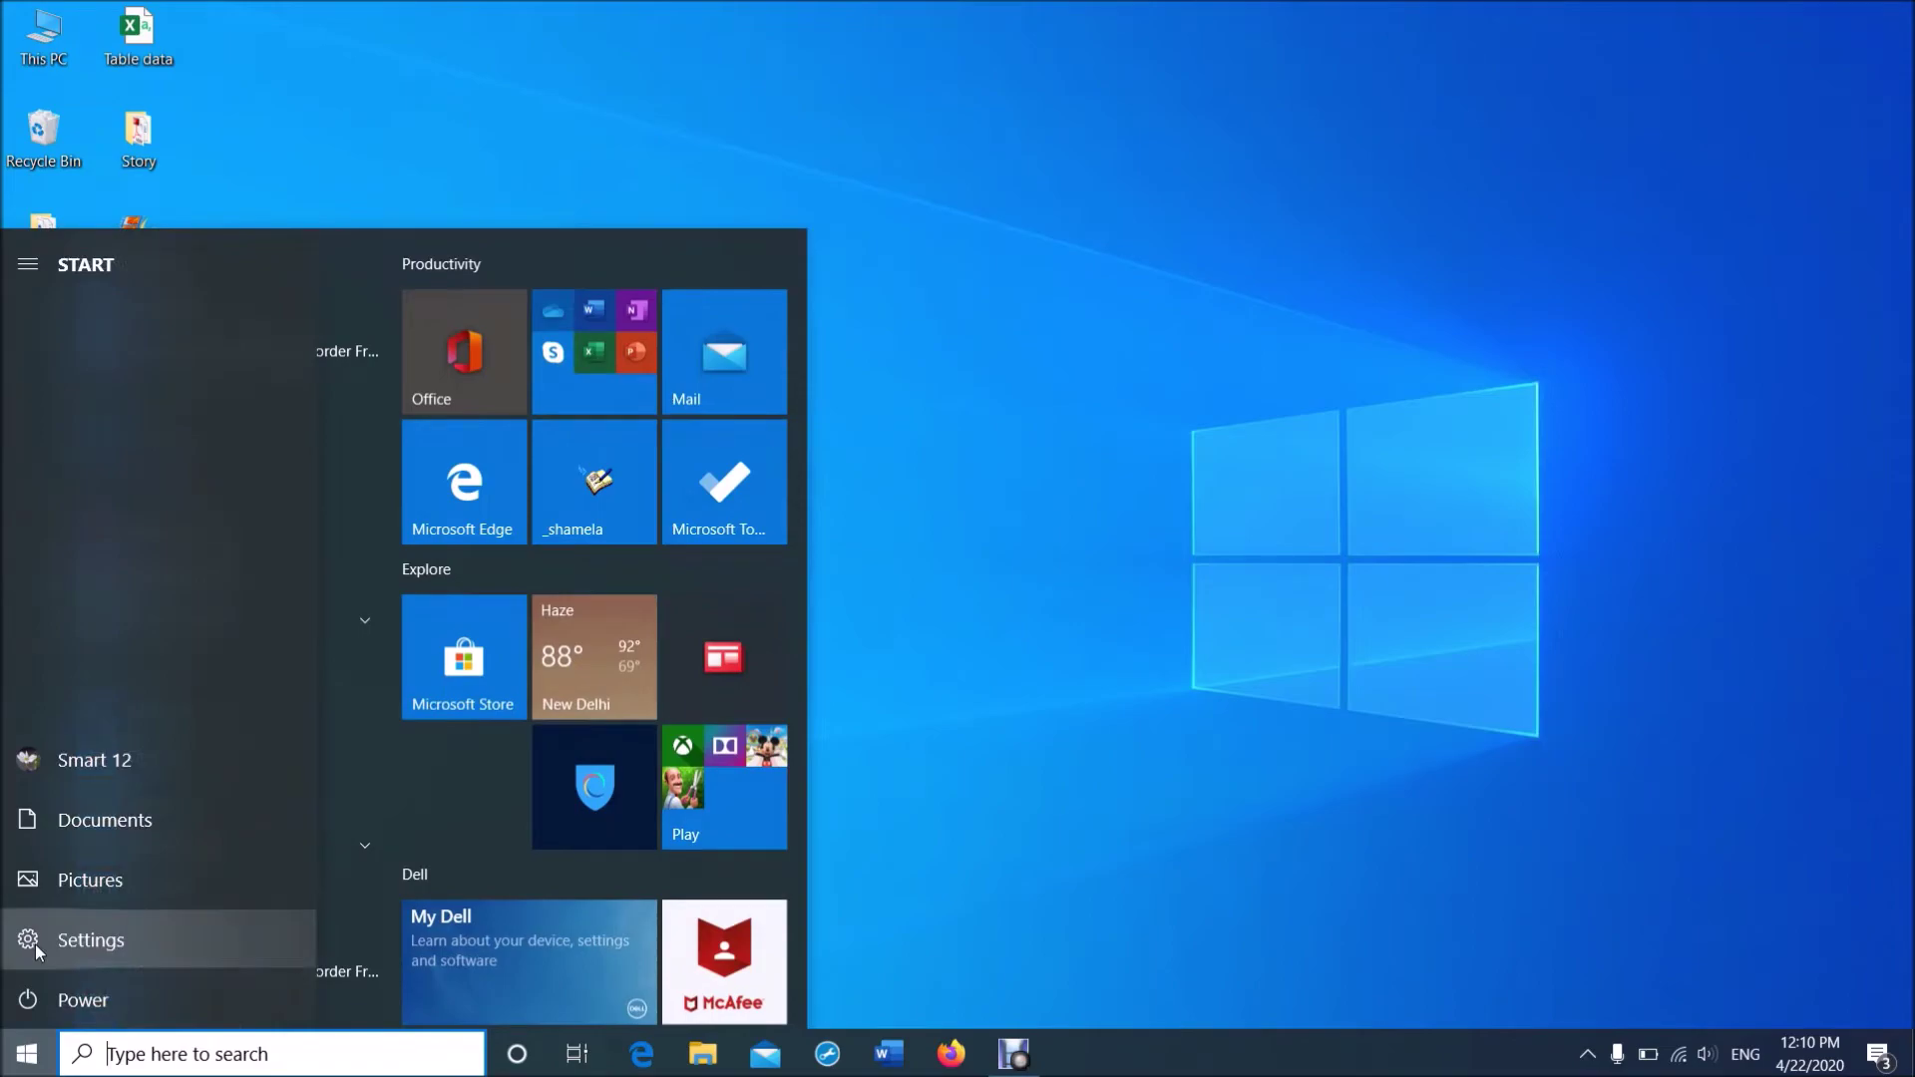
left_click(33, 943)
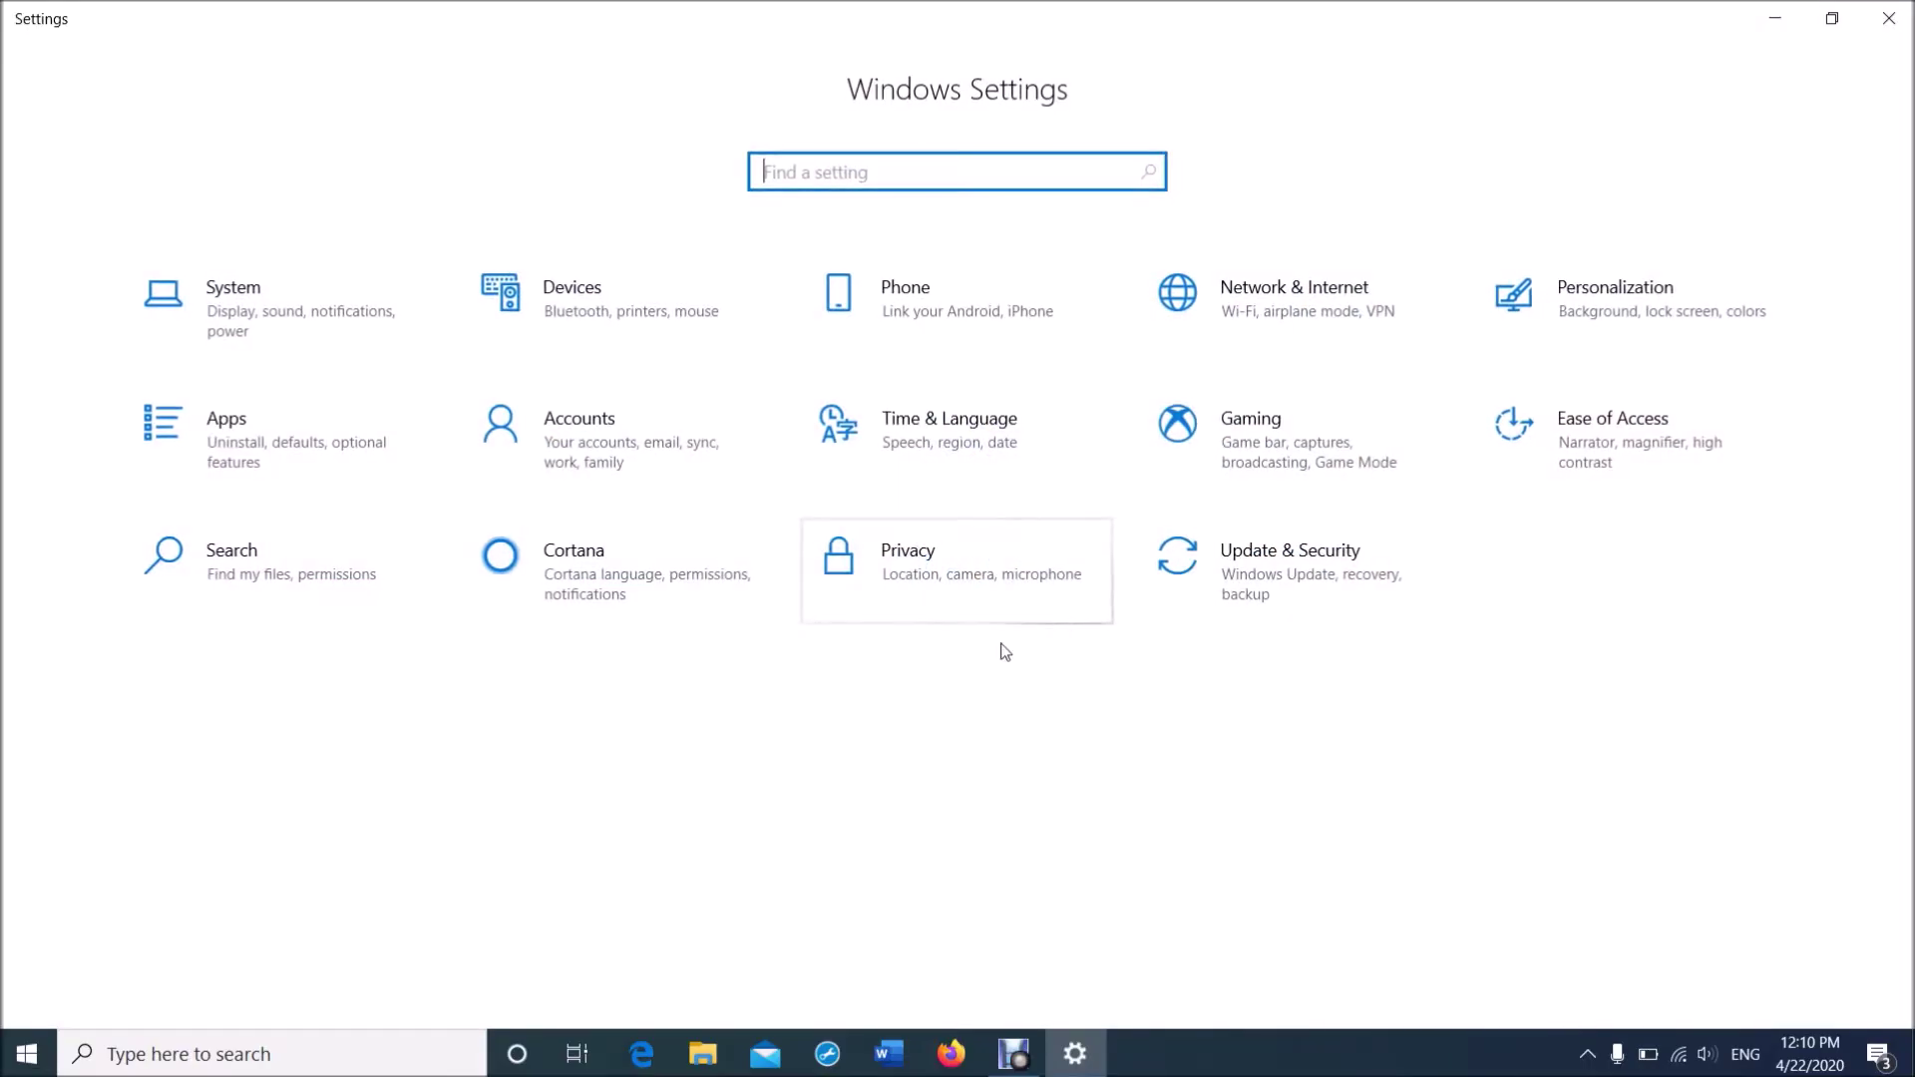
left_click(833, 732)
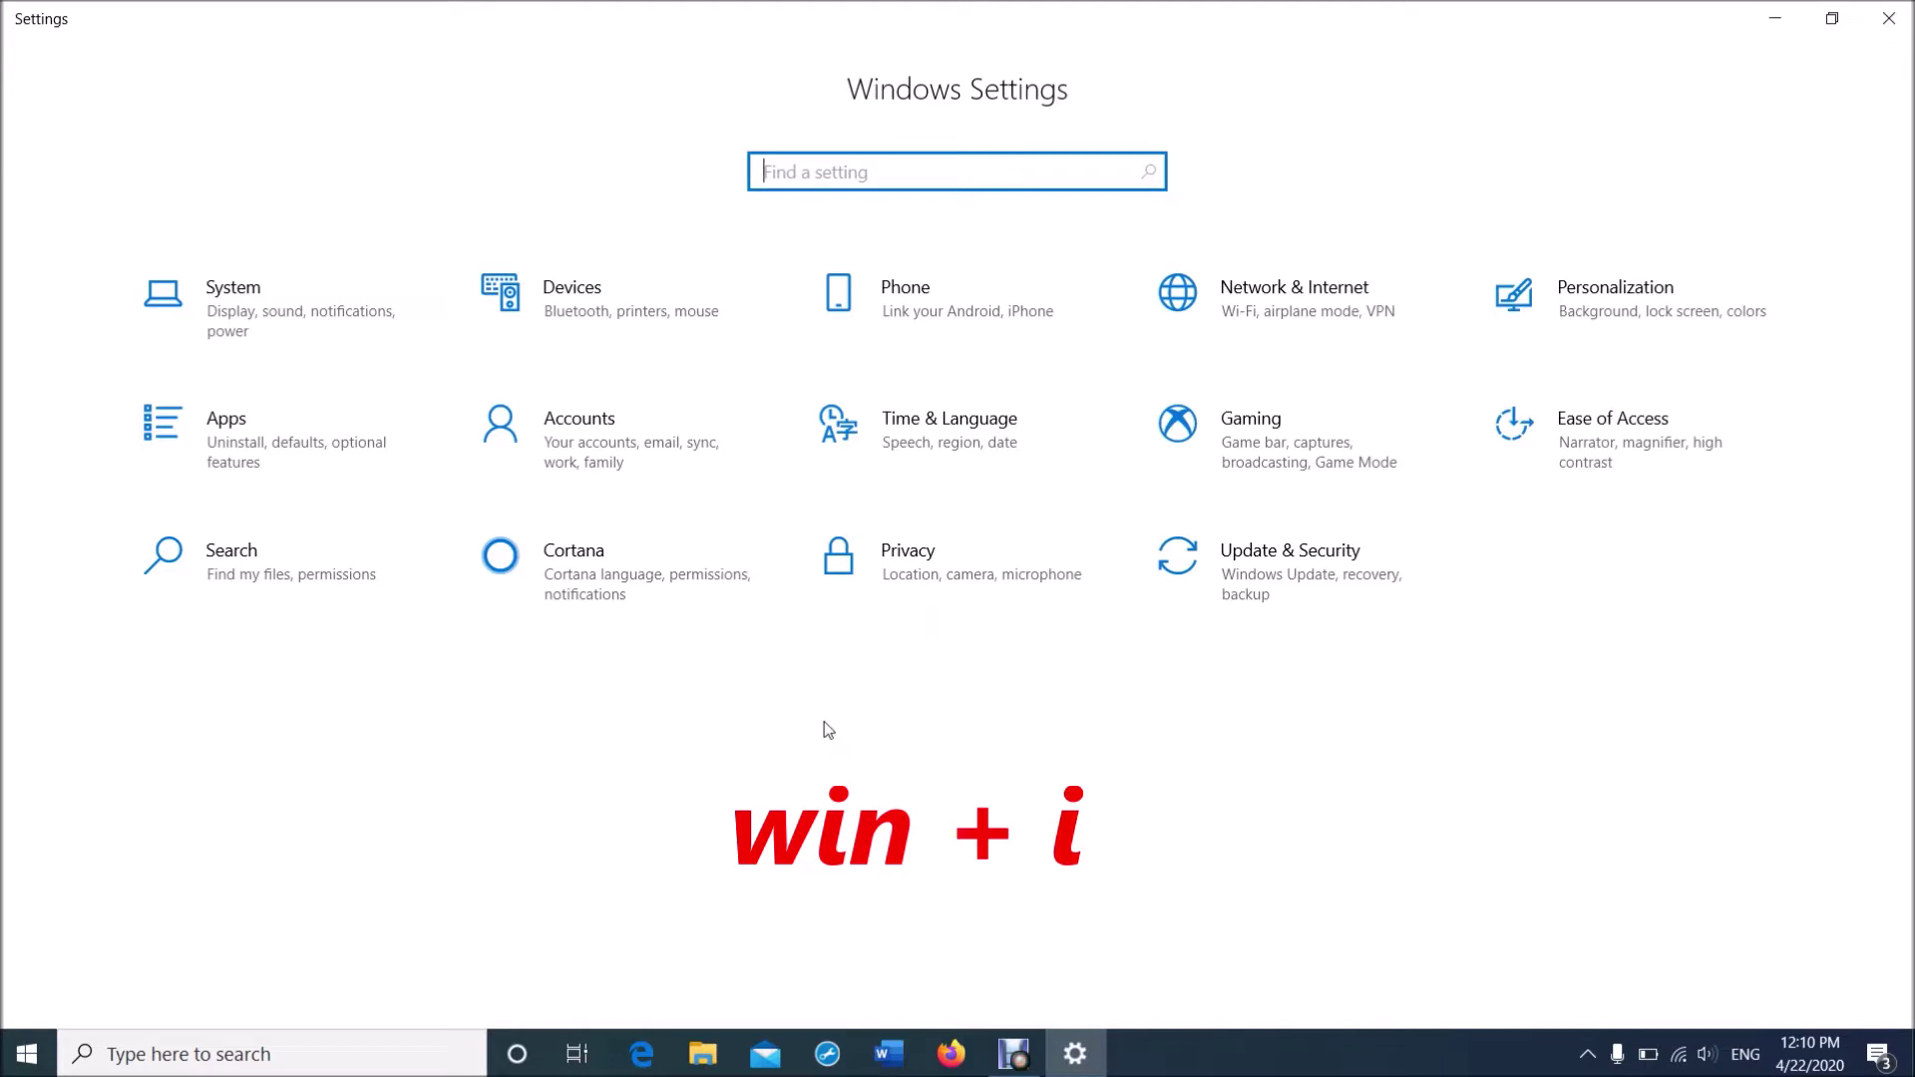
left_click(601, 304)
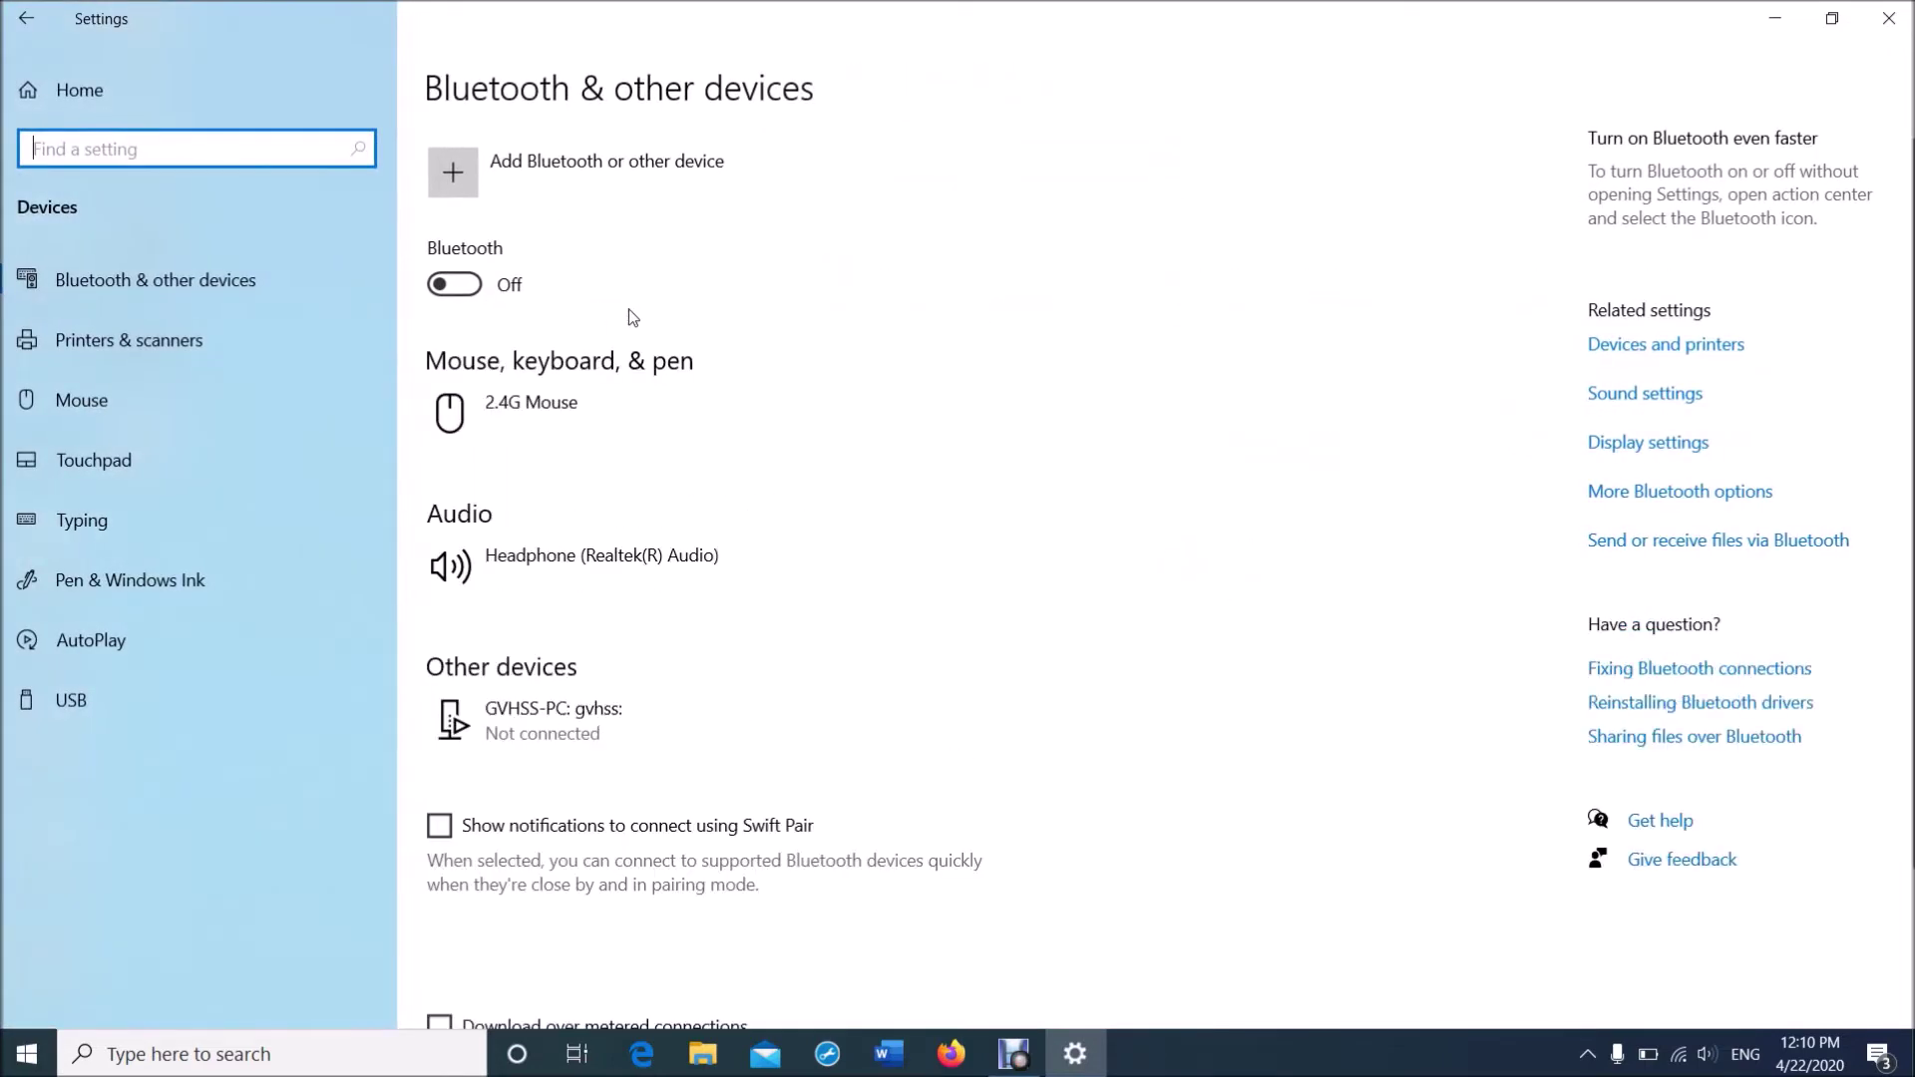
left_click(466, 288)
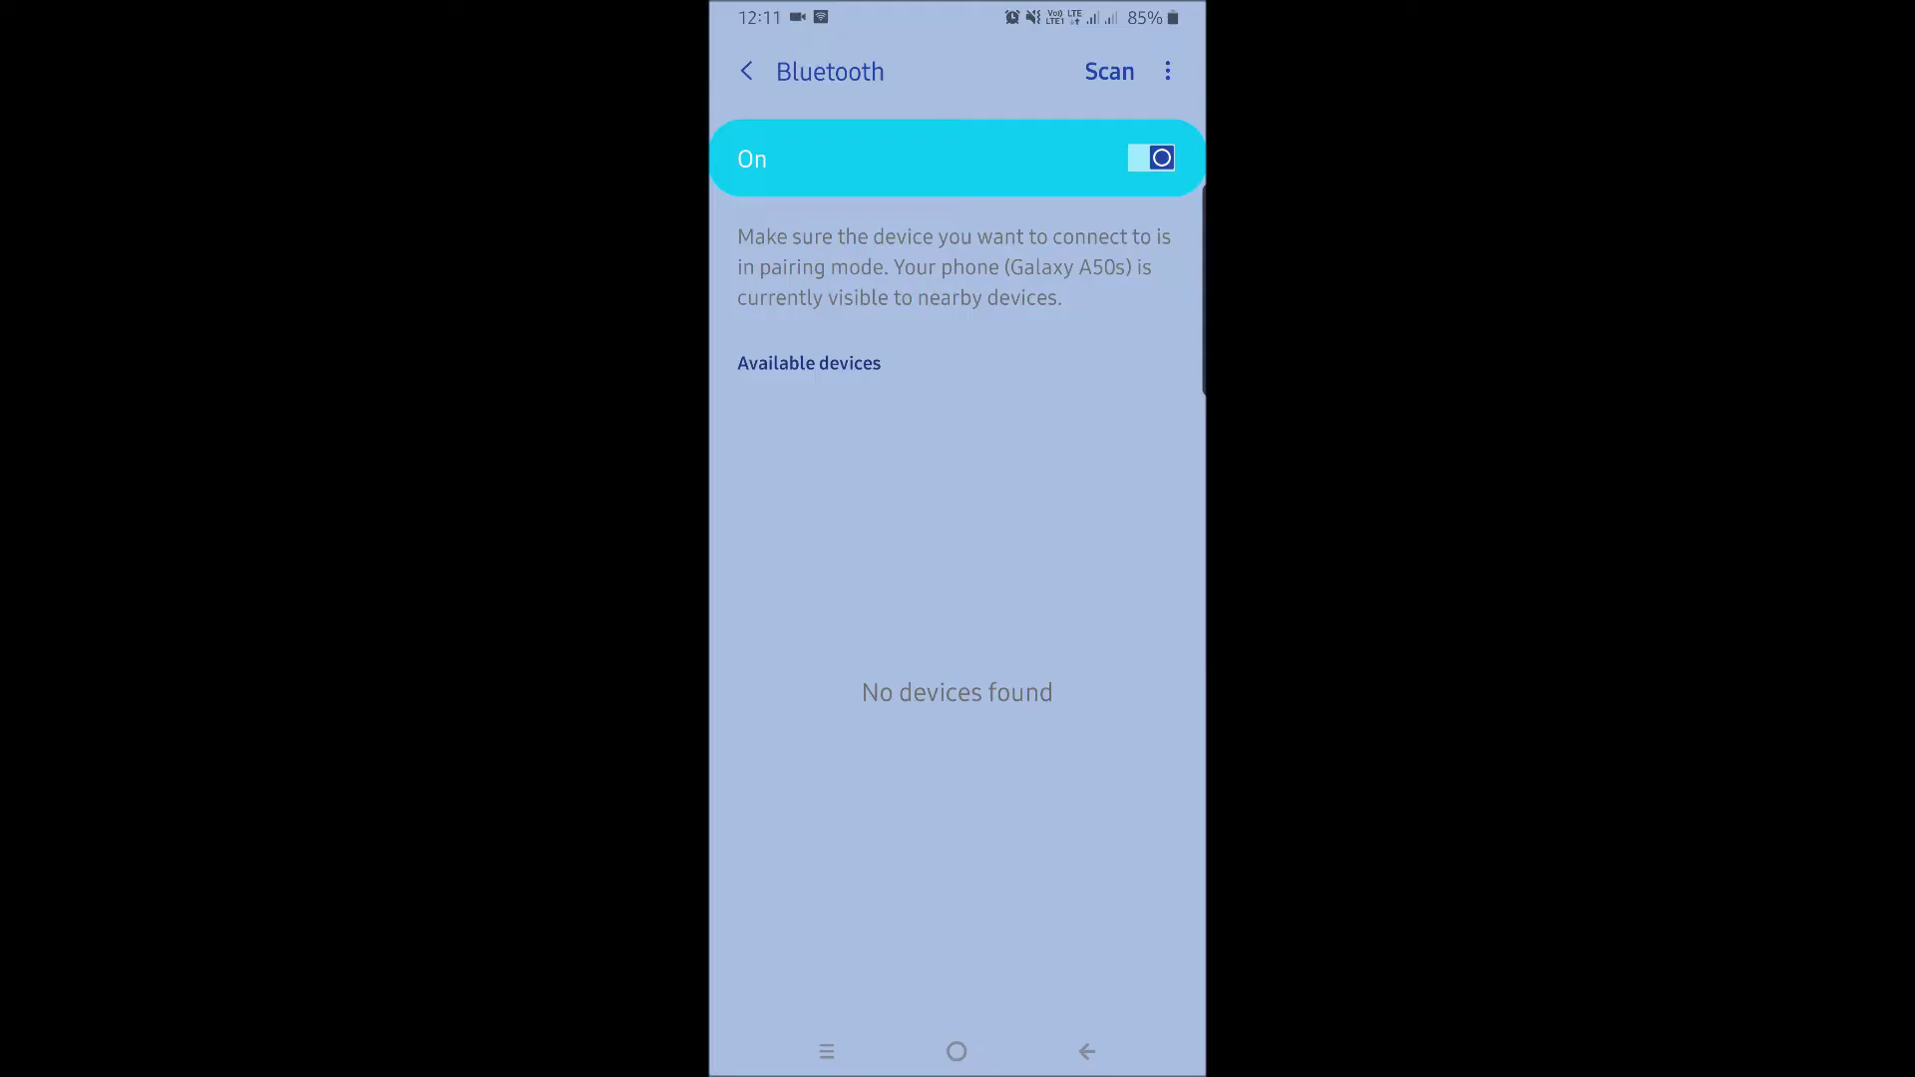
Step: Scan for nearby devices on the phone and request pairing with DESKTOP-P2E45GL
left_click(1109, 71)
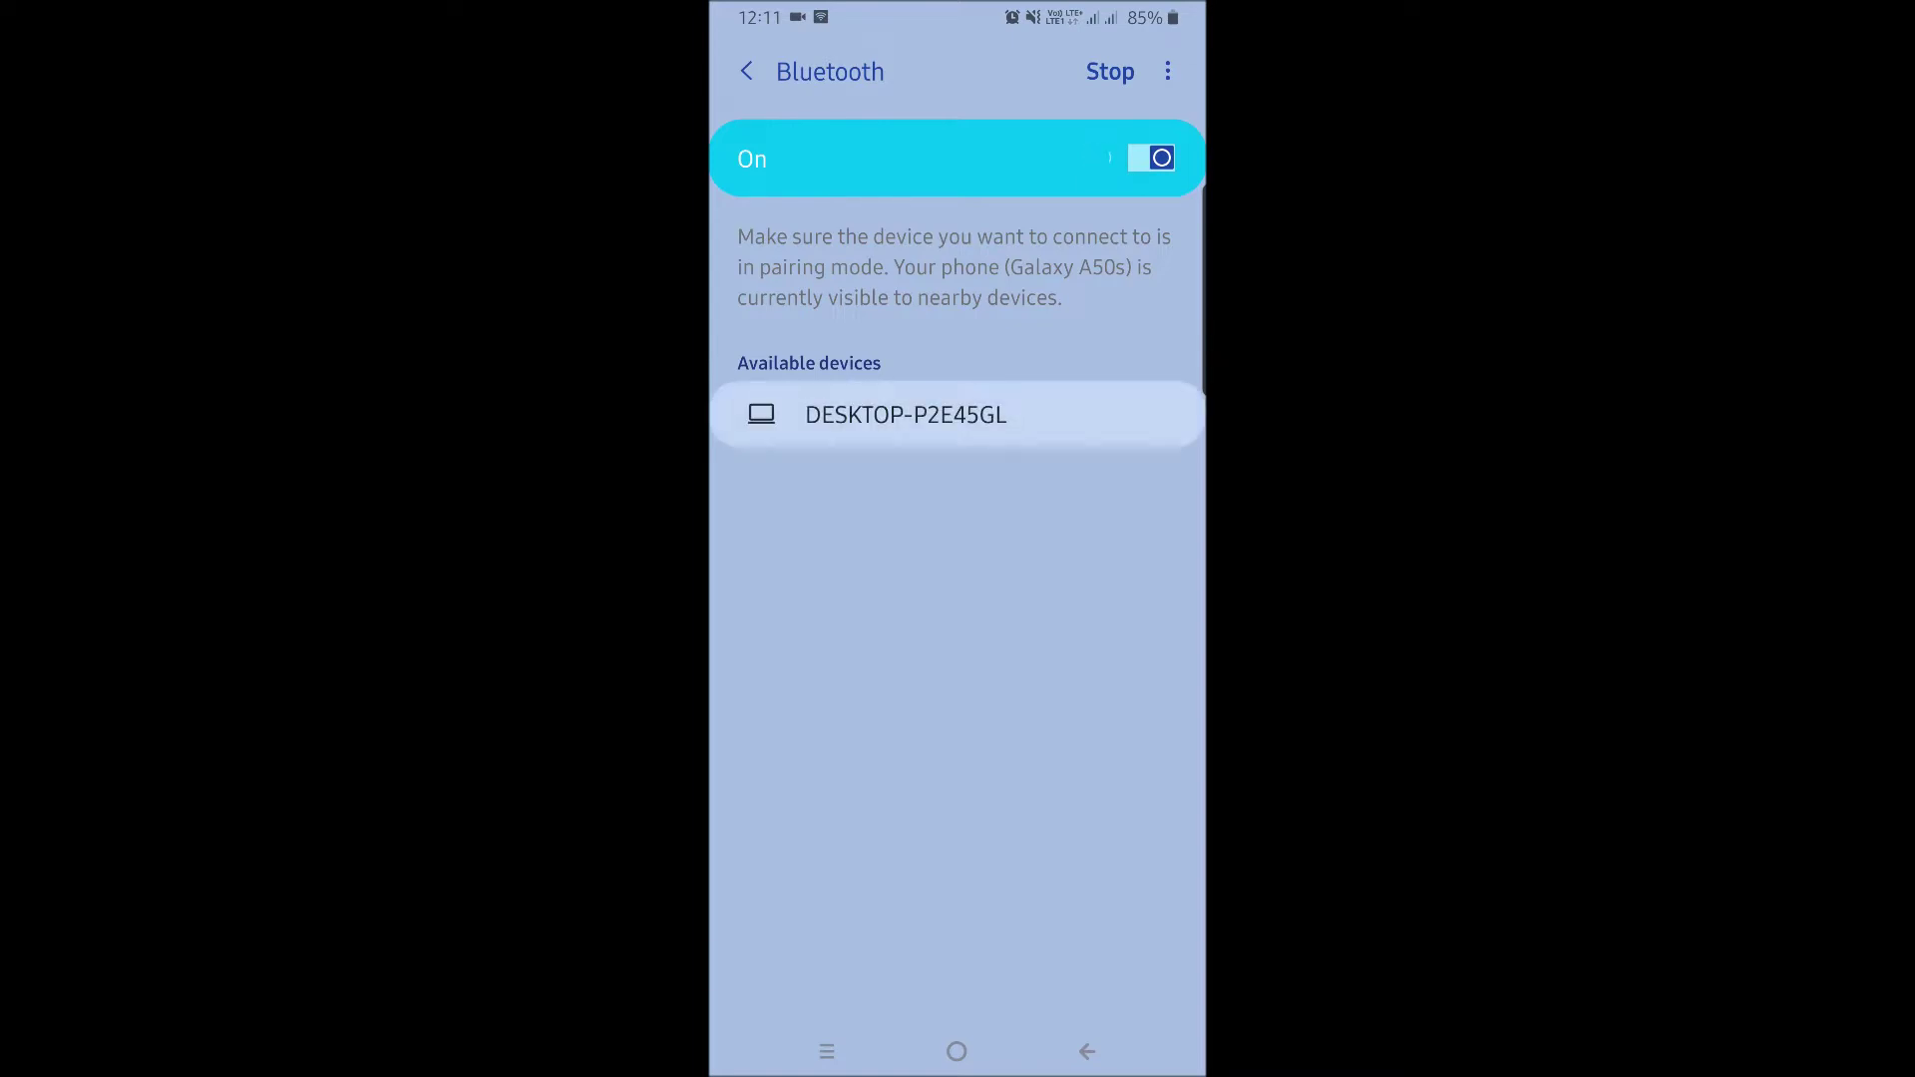
left_click(906, 415)
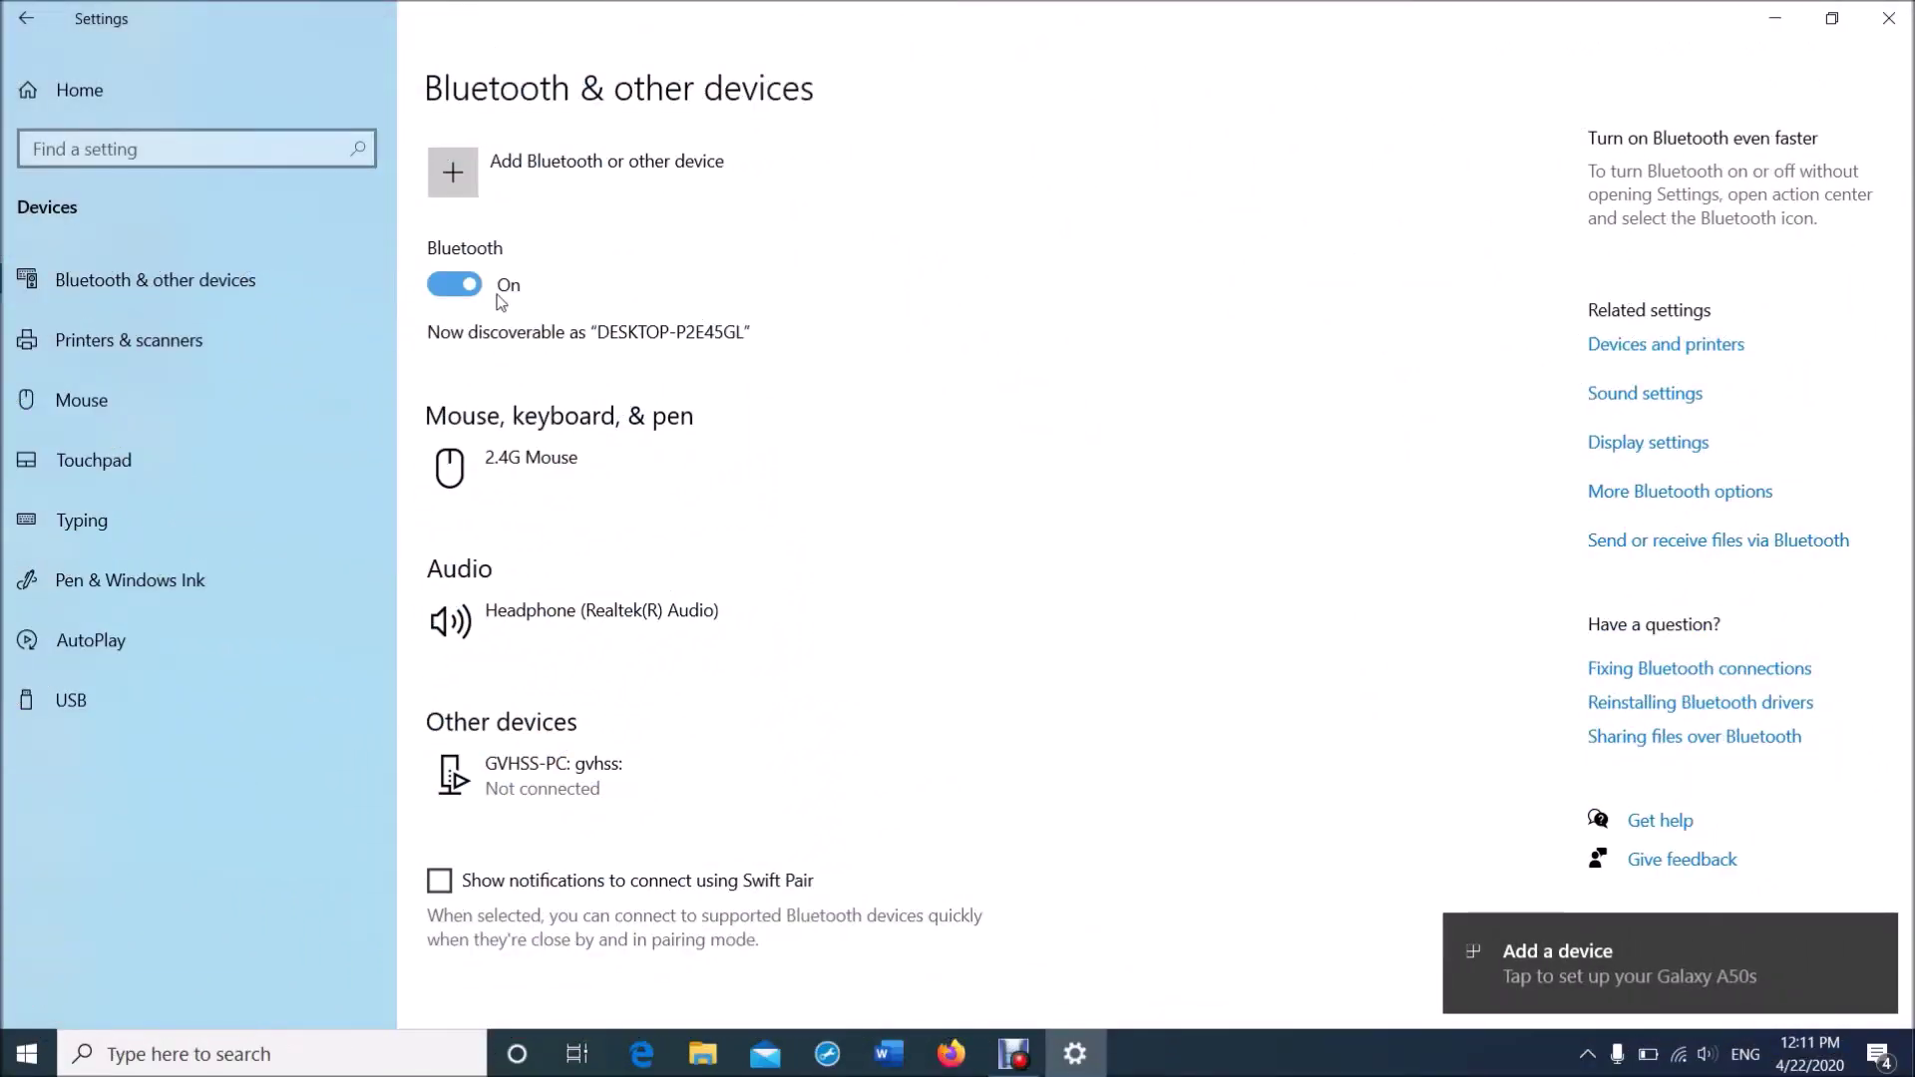
Step: Add the Galaxy A50s from the Windows prompt and confirm the matching PIN on PC and phone
left_click(1610, 962)
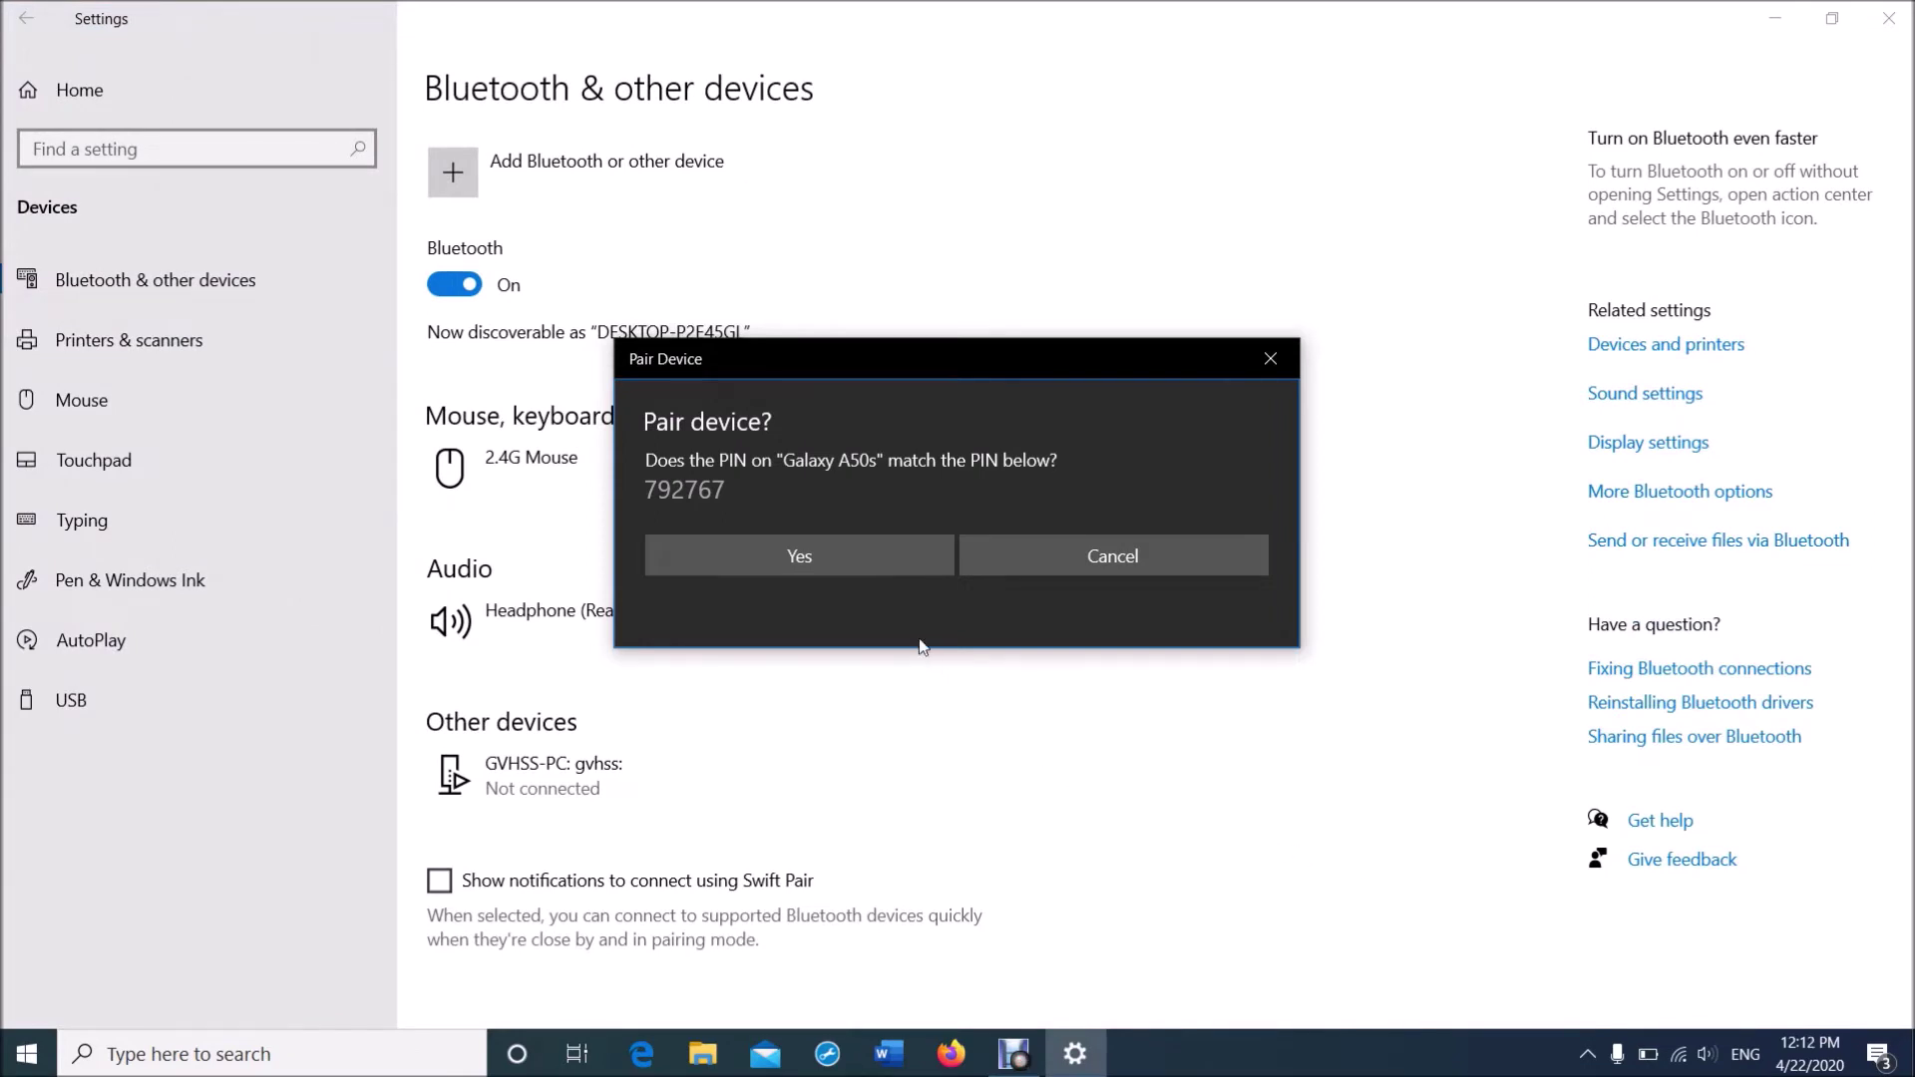
left_click(860, 565)
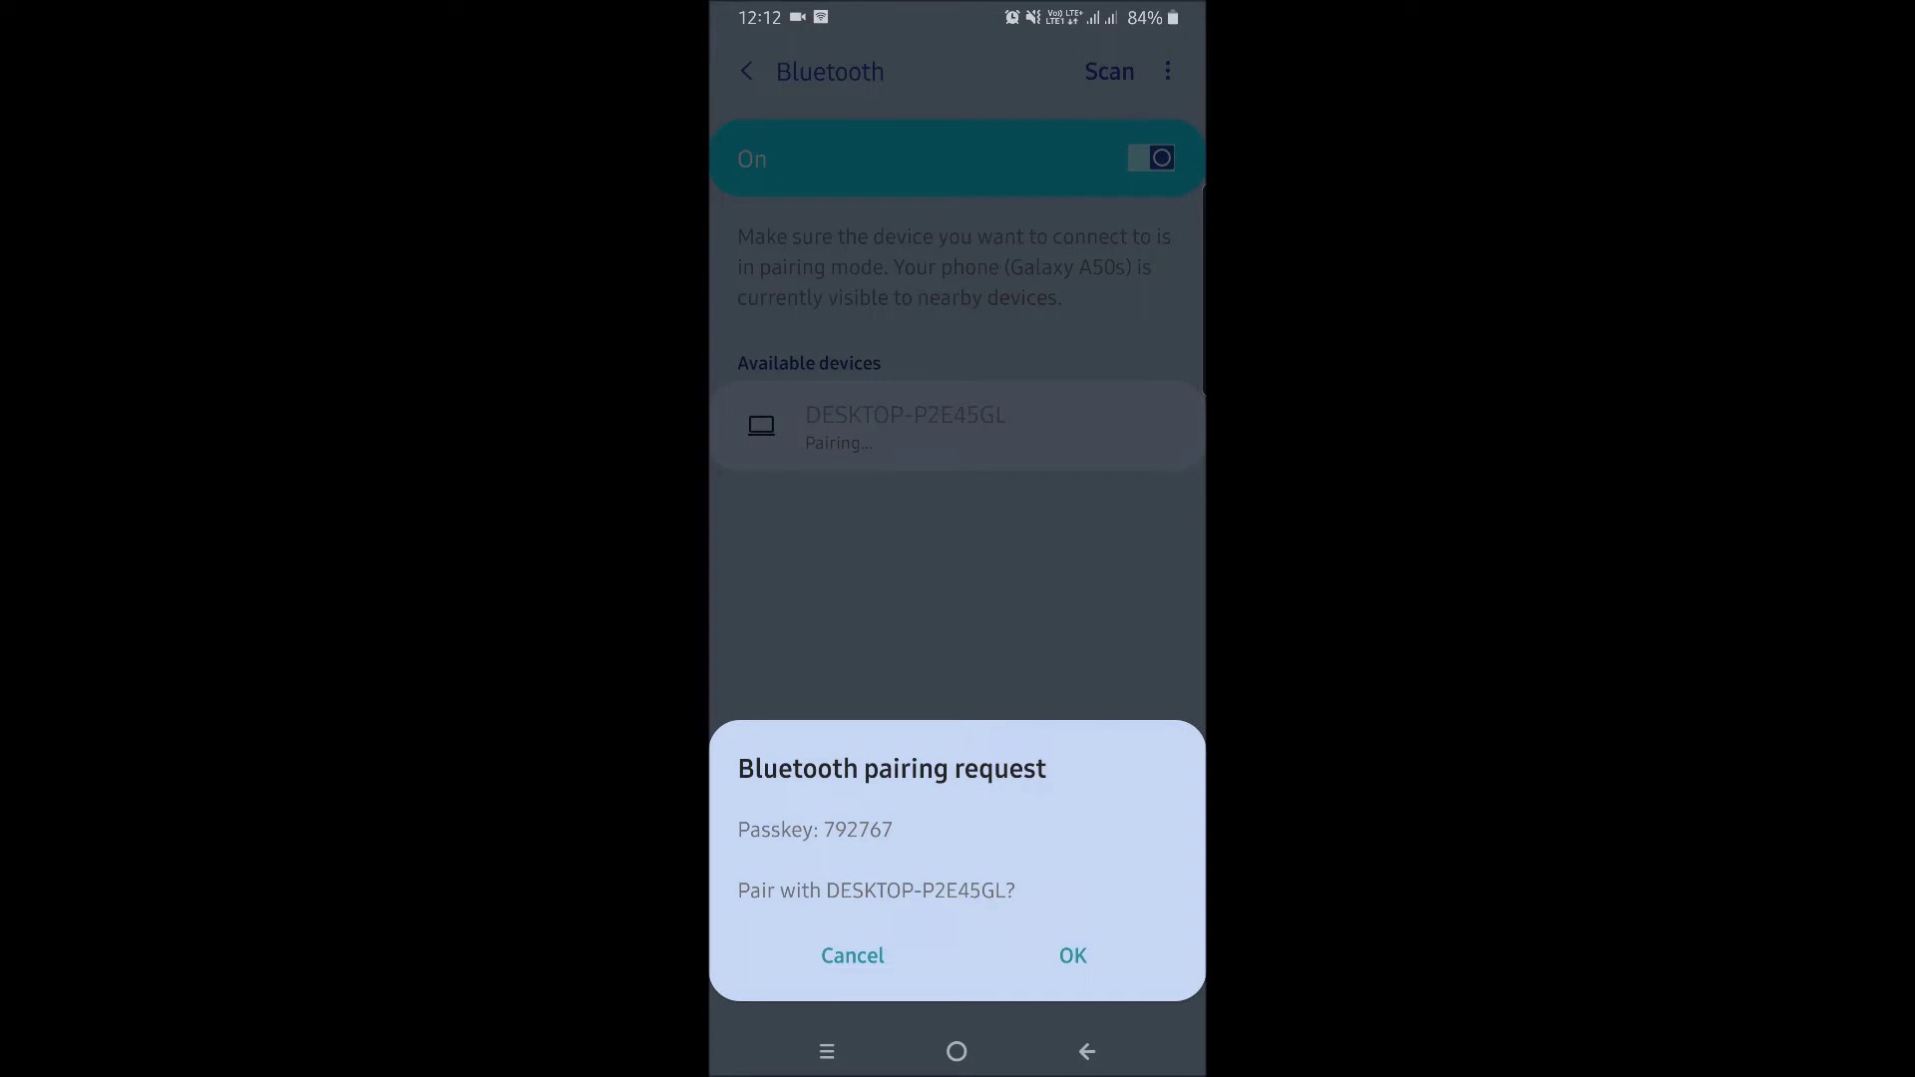
left_click(1073, 956)
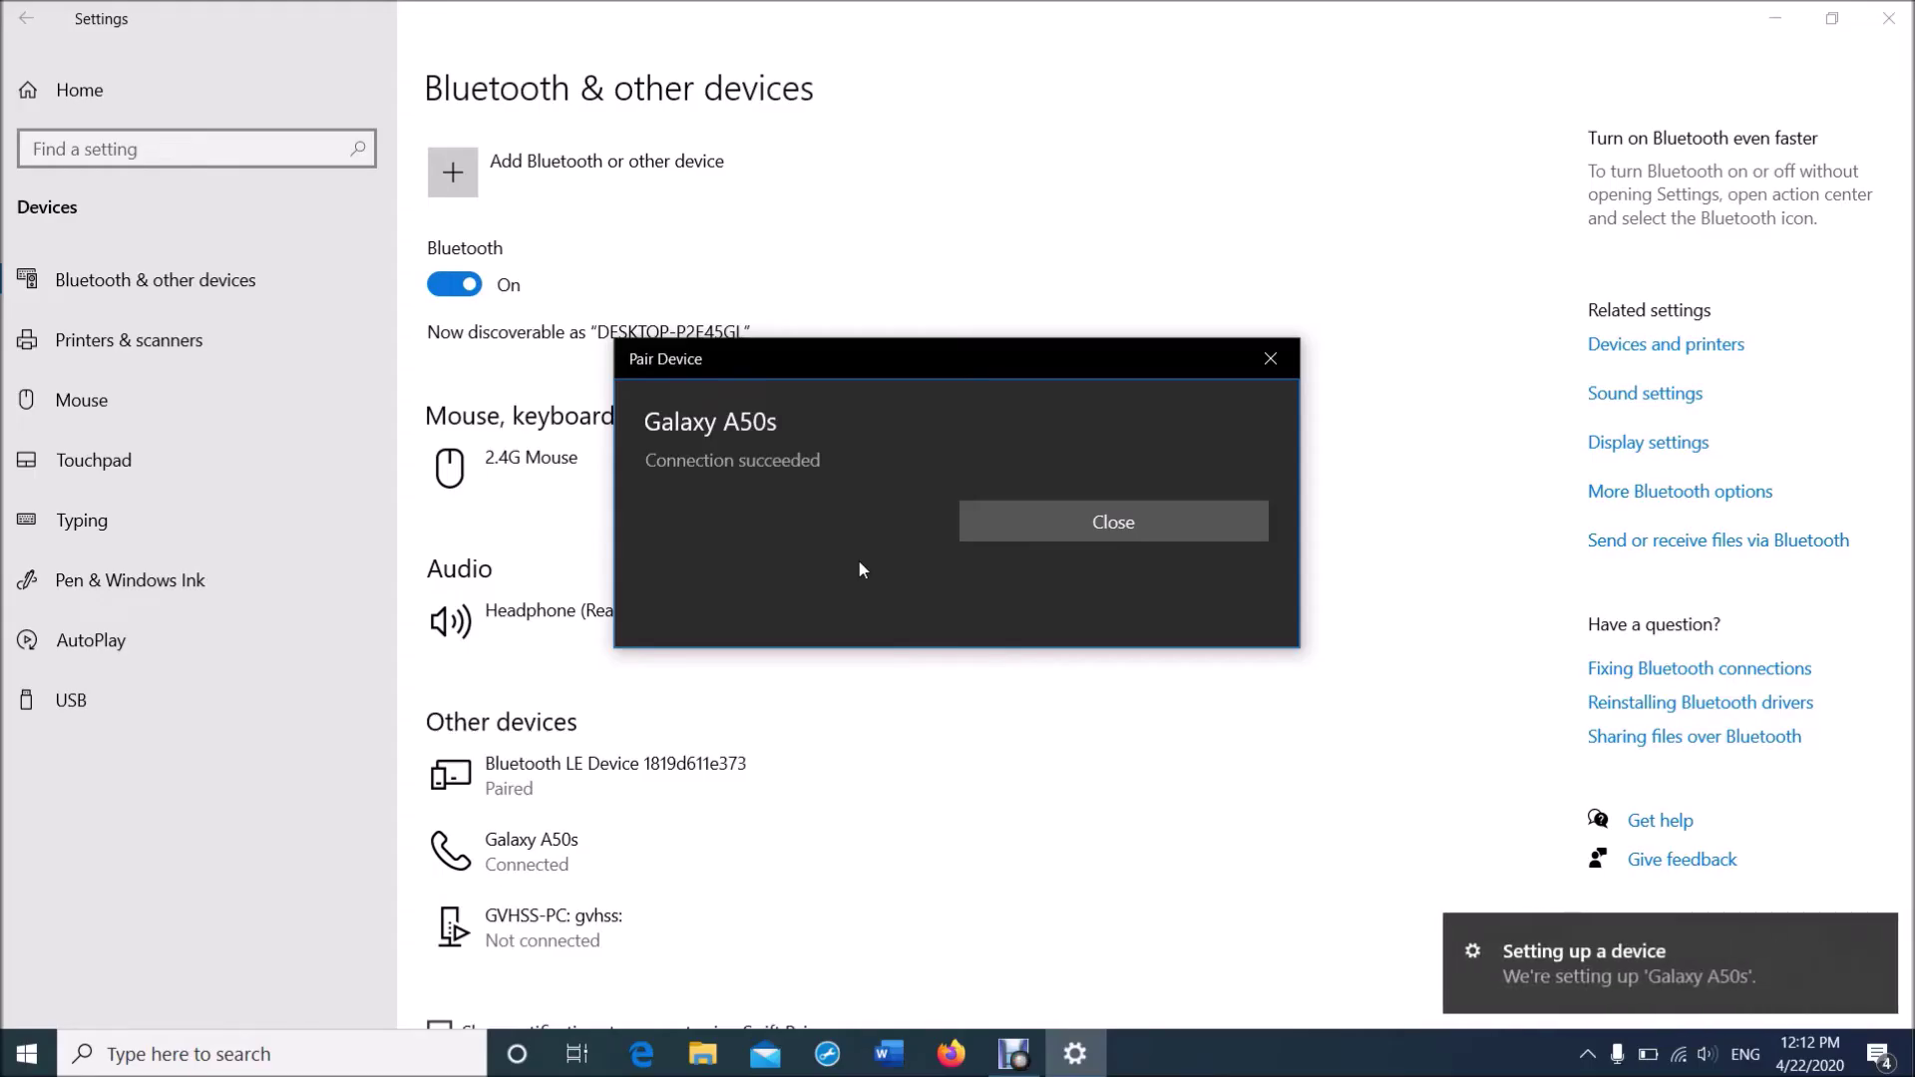
Step: Dismiss the connection-succeeded dialog and close the Settings window
left_click(1054, 516)
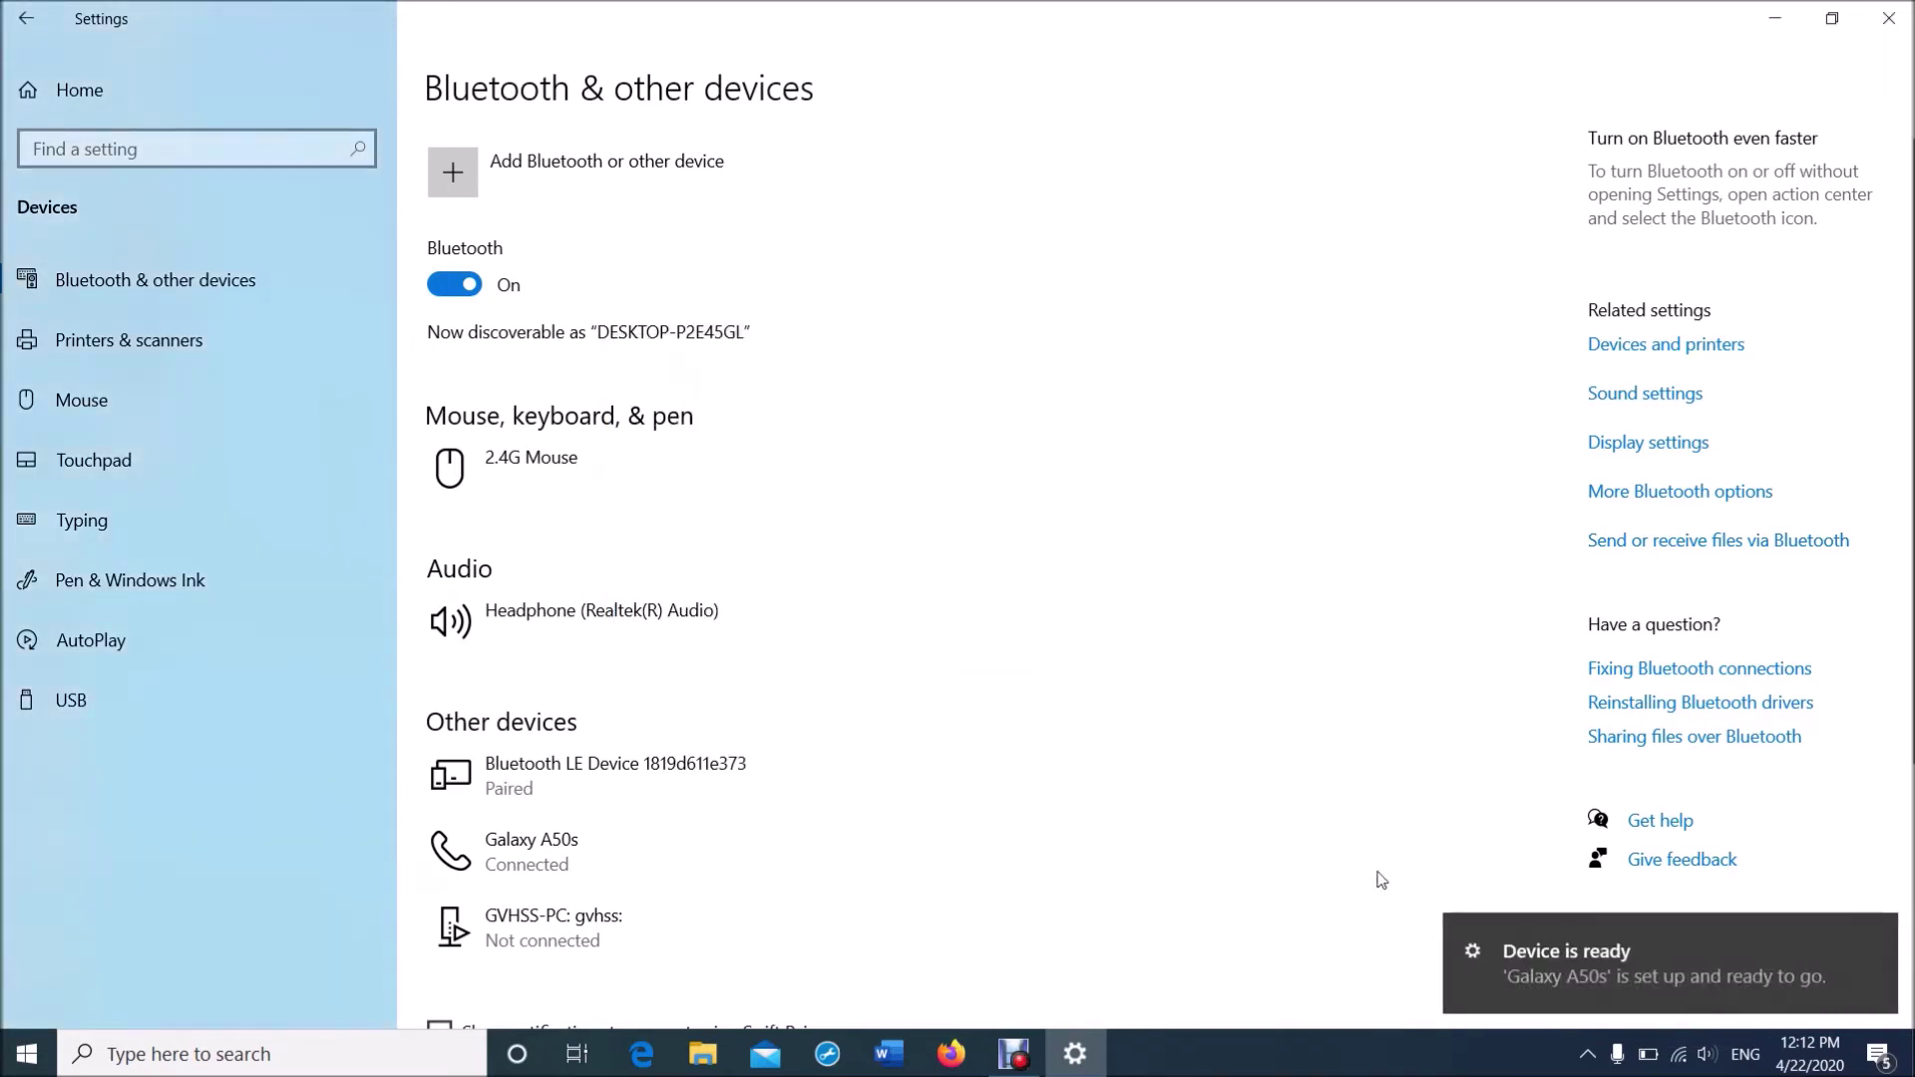
mouse_move(1586, 983)
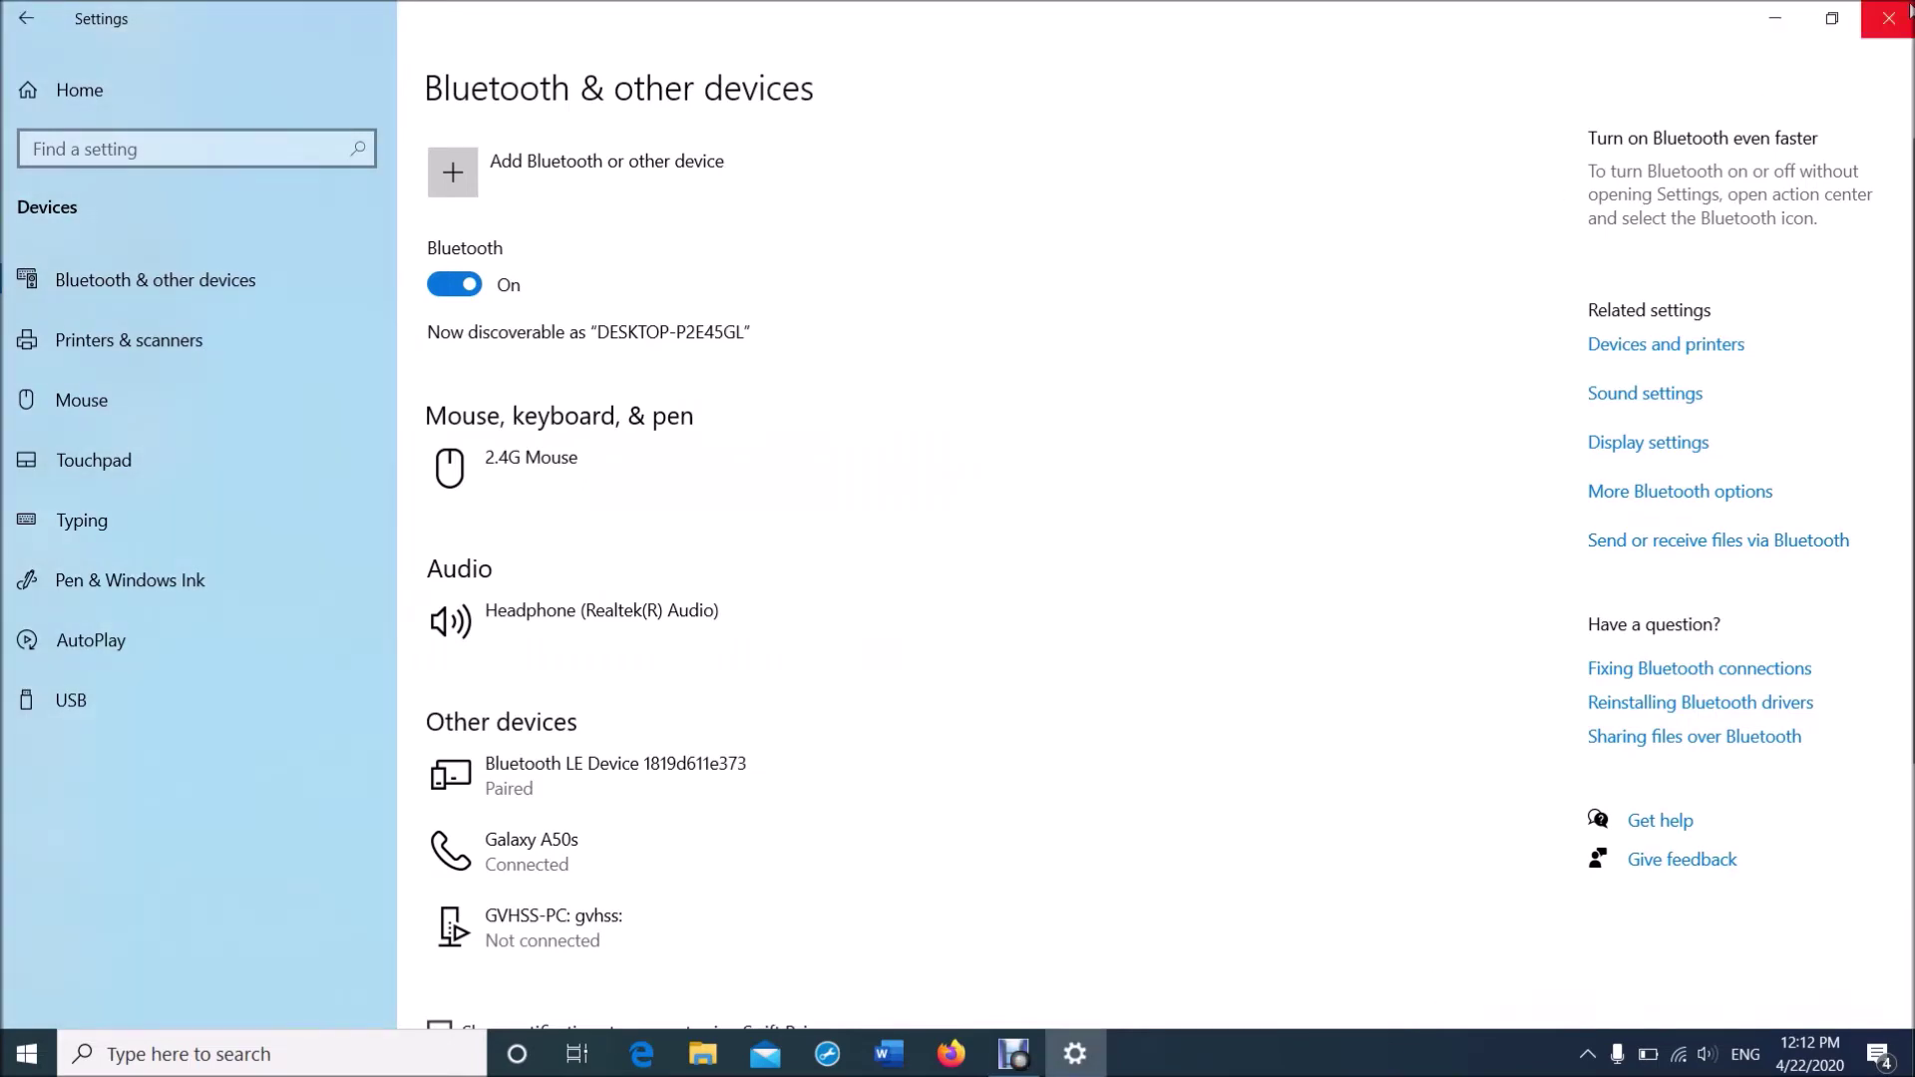
left_click(1888, 18)
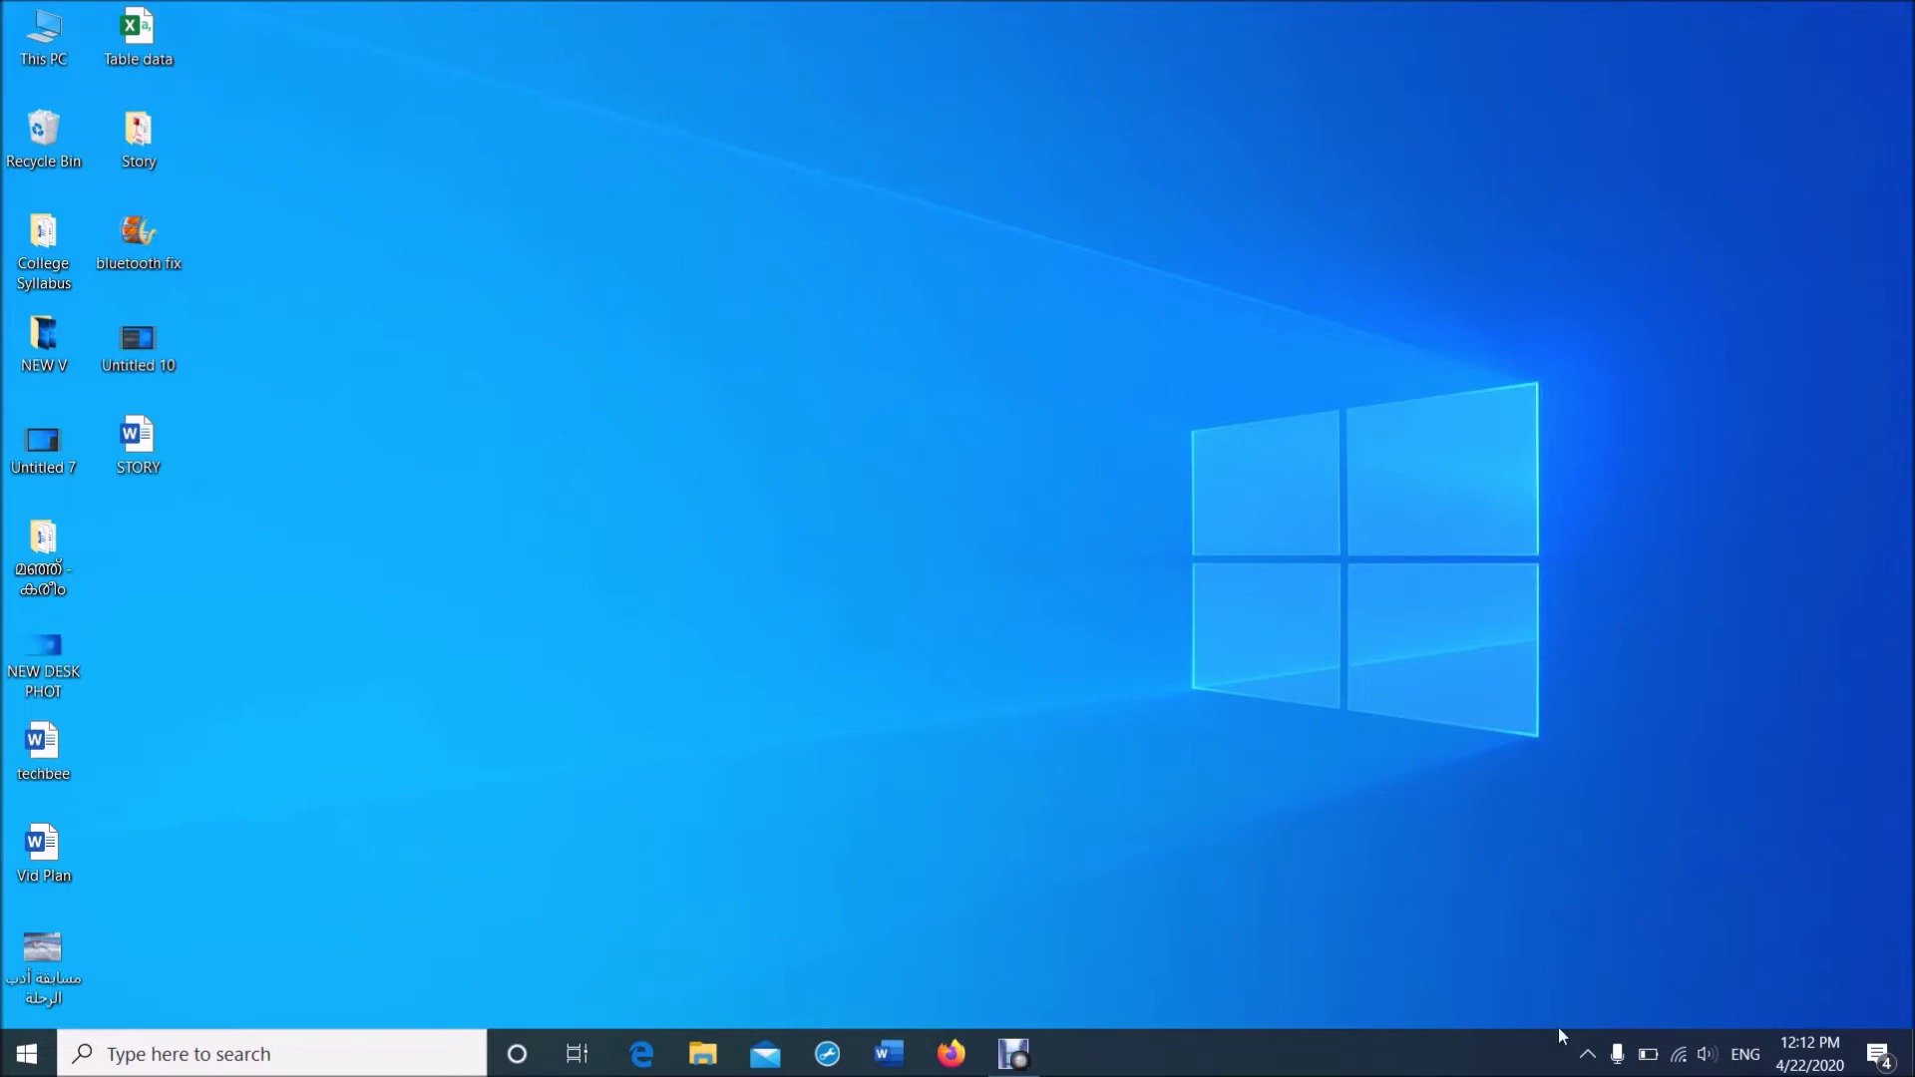
Step: Start a Bluetooth Send a File from the tray icon with Galaxy A50s as destination
left_click(1587, 1054)
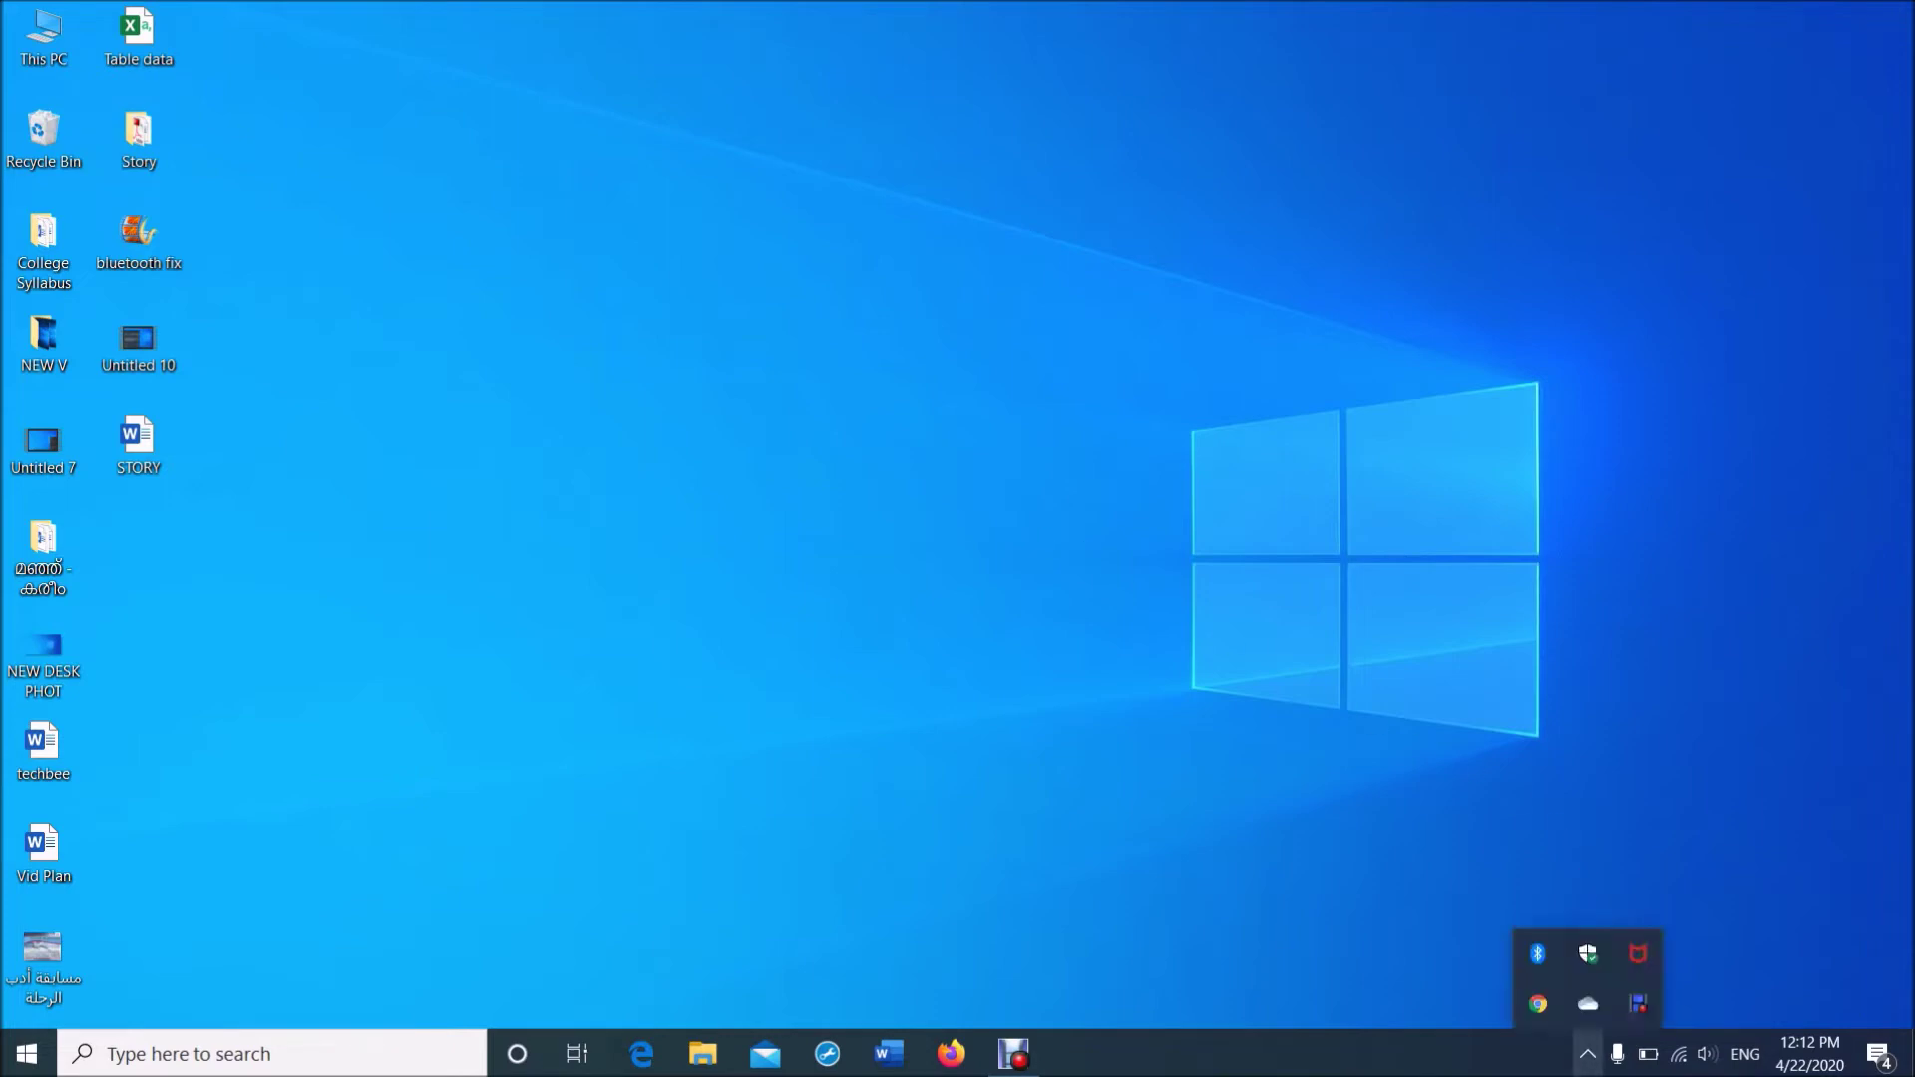
right_click(1542, 962)
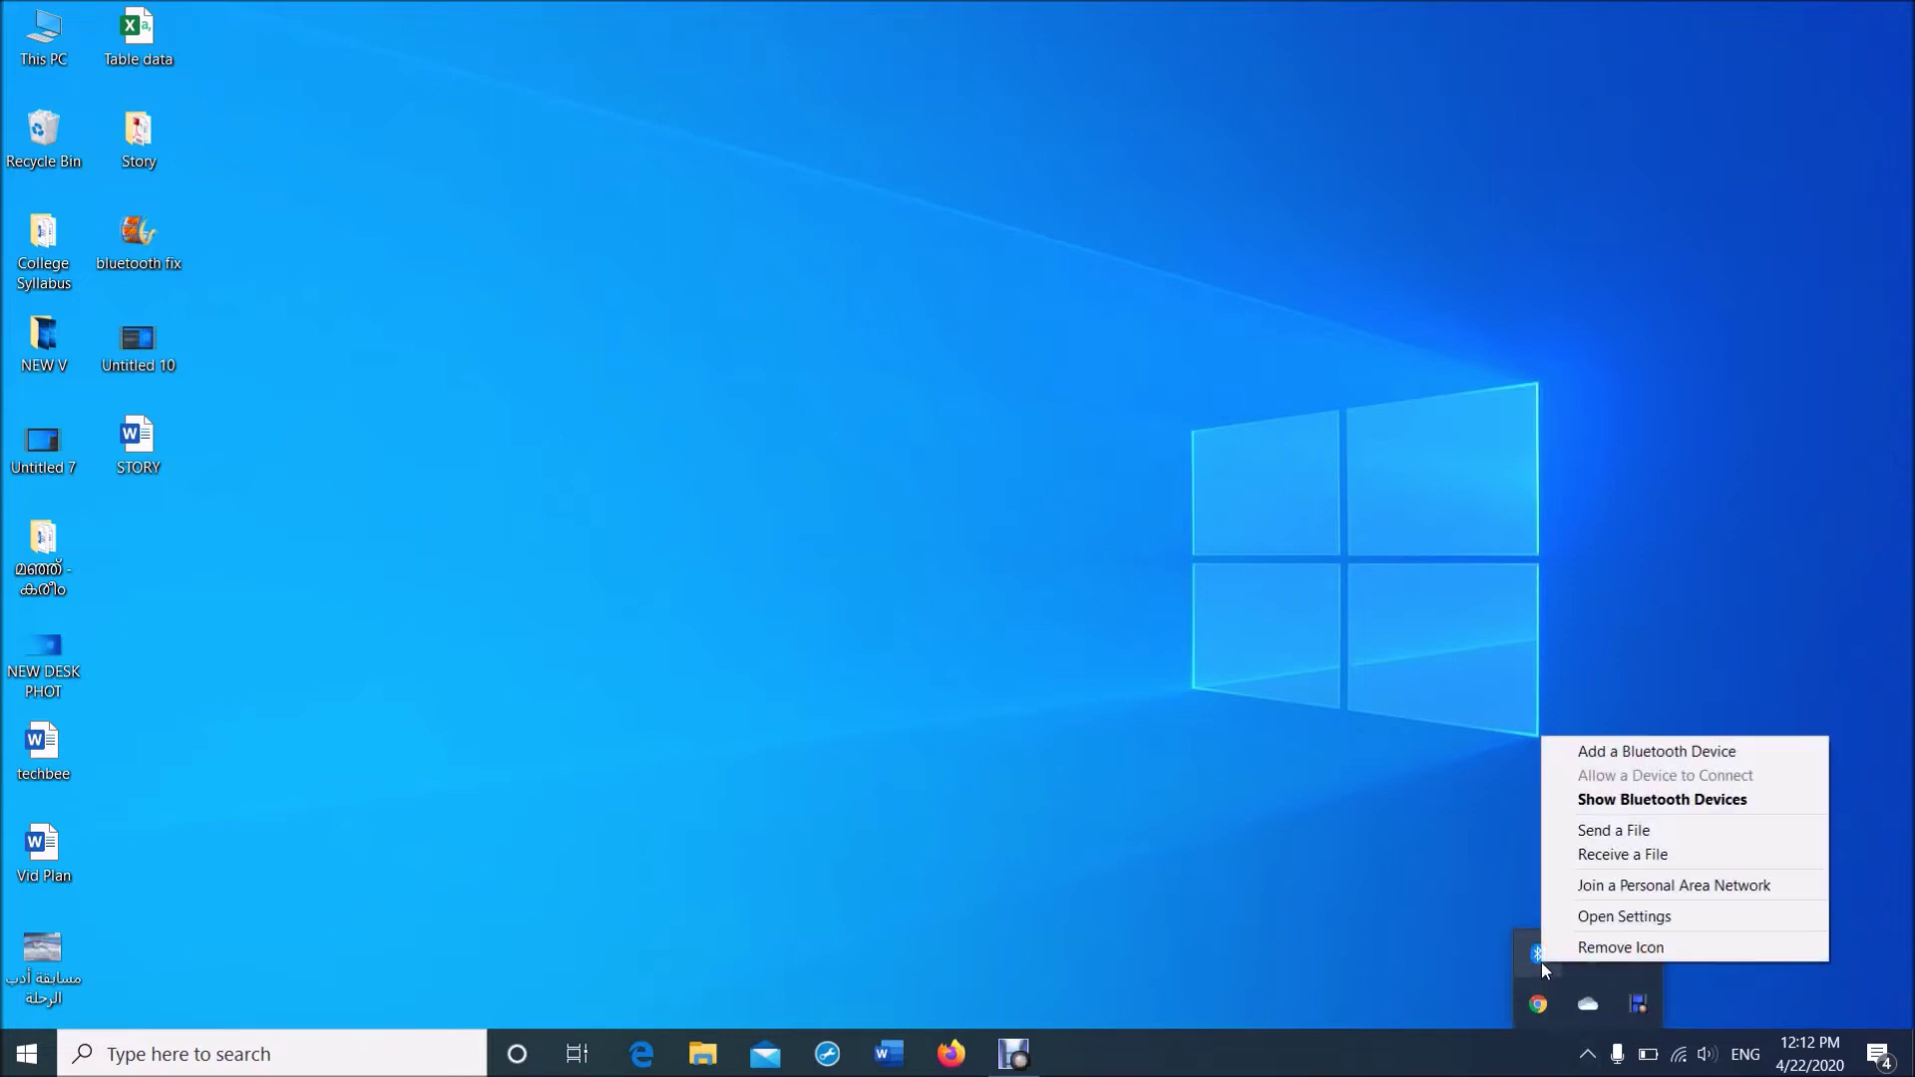
left_click(1582, 834)
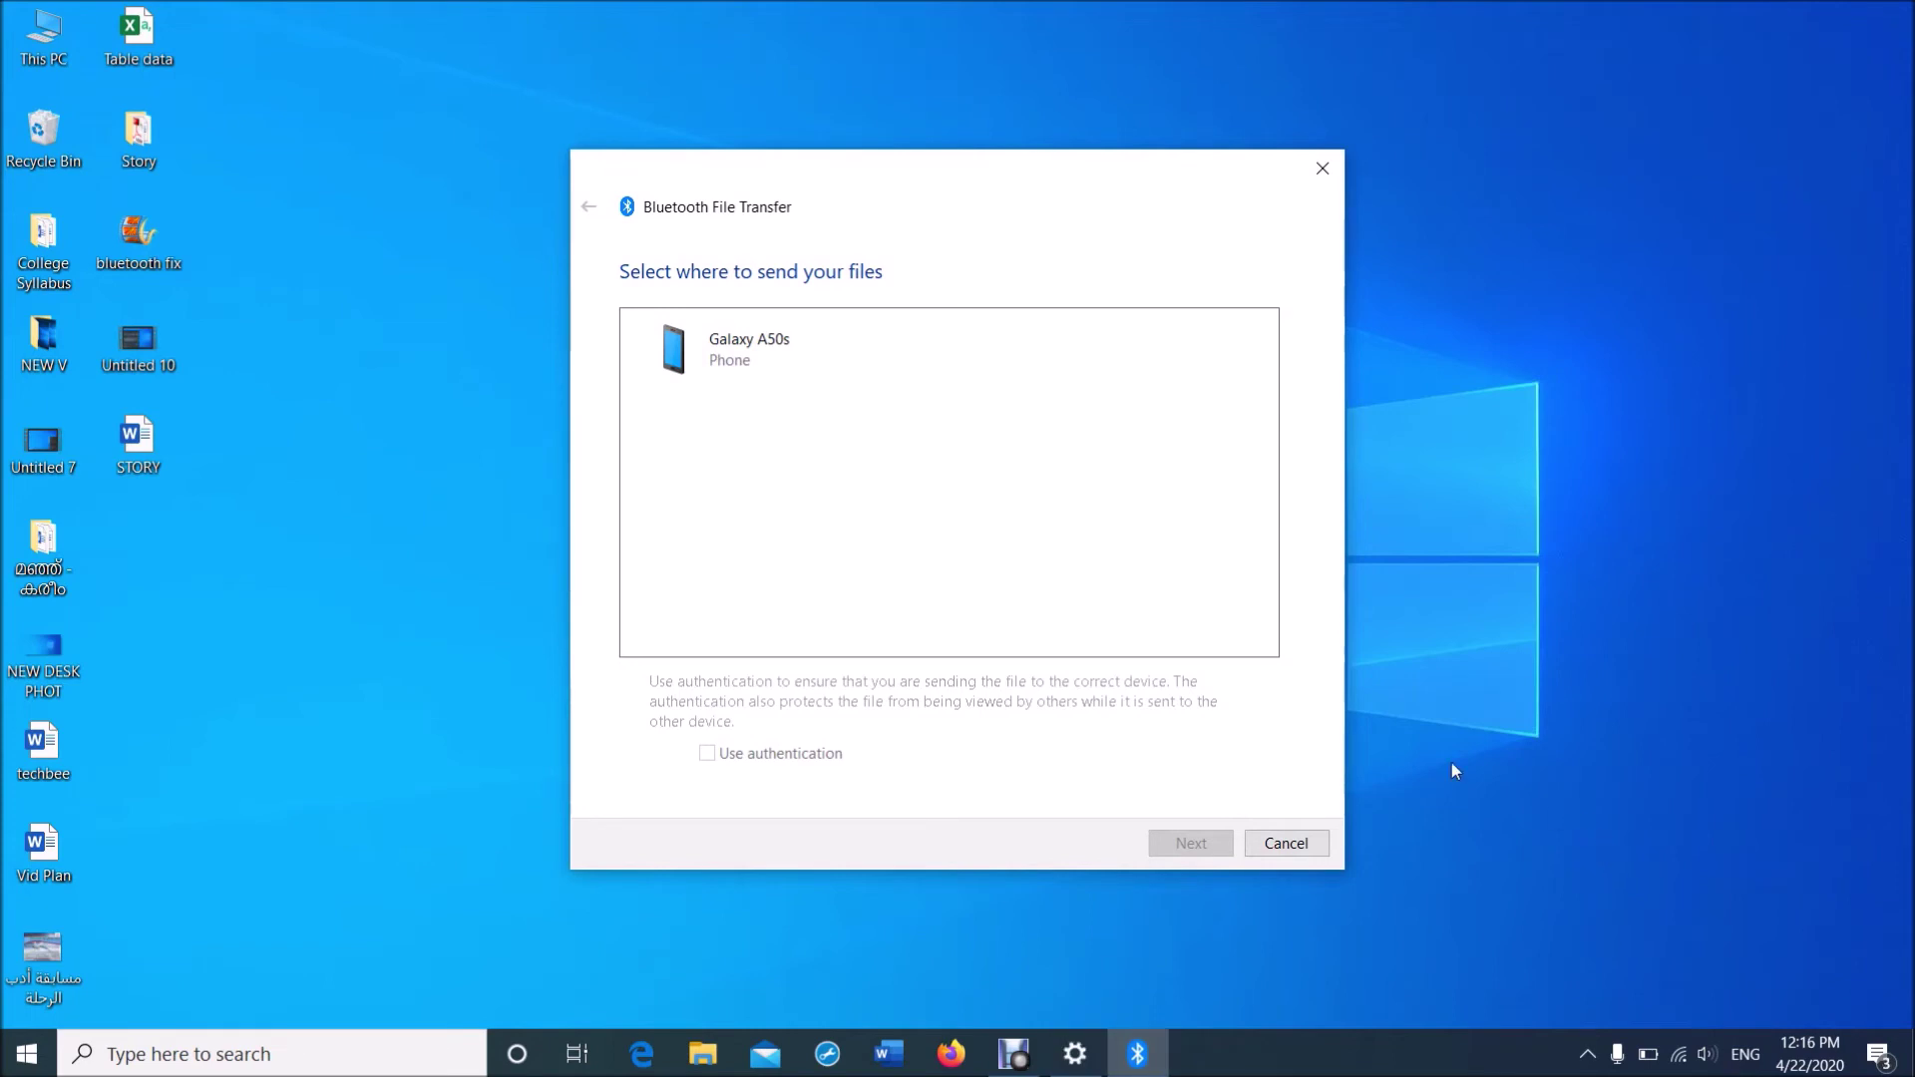
left_click(740, 367)
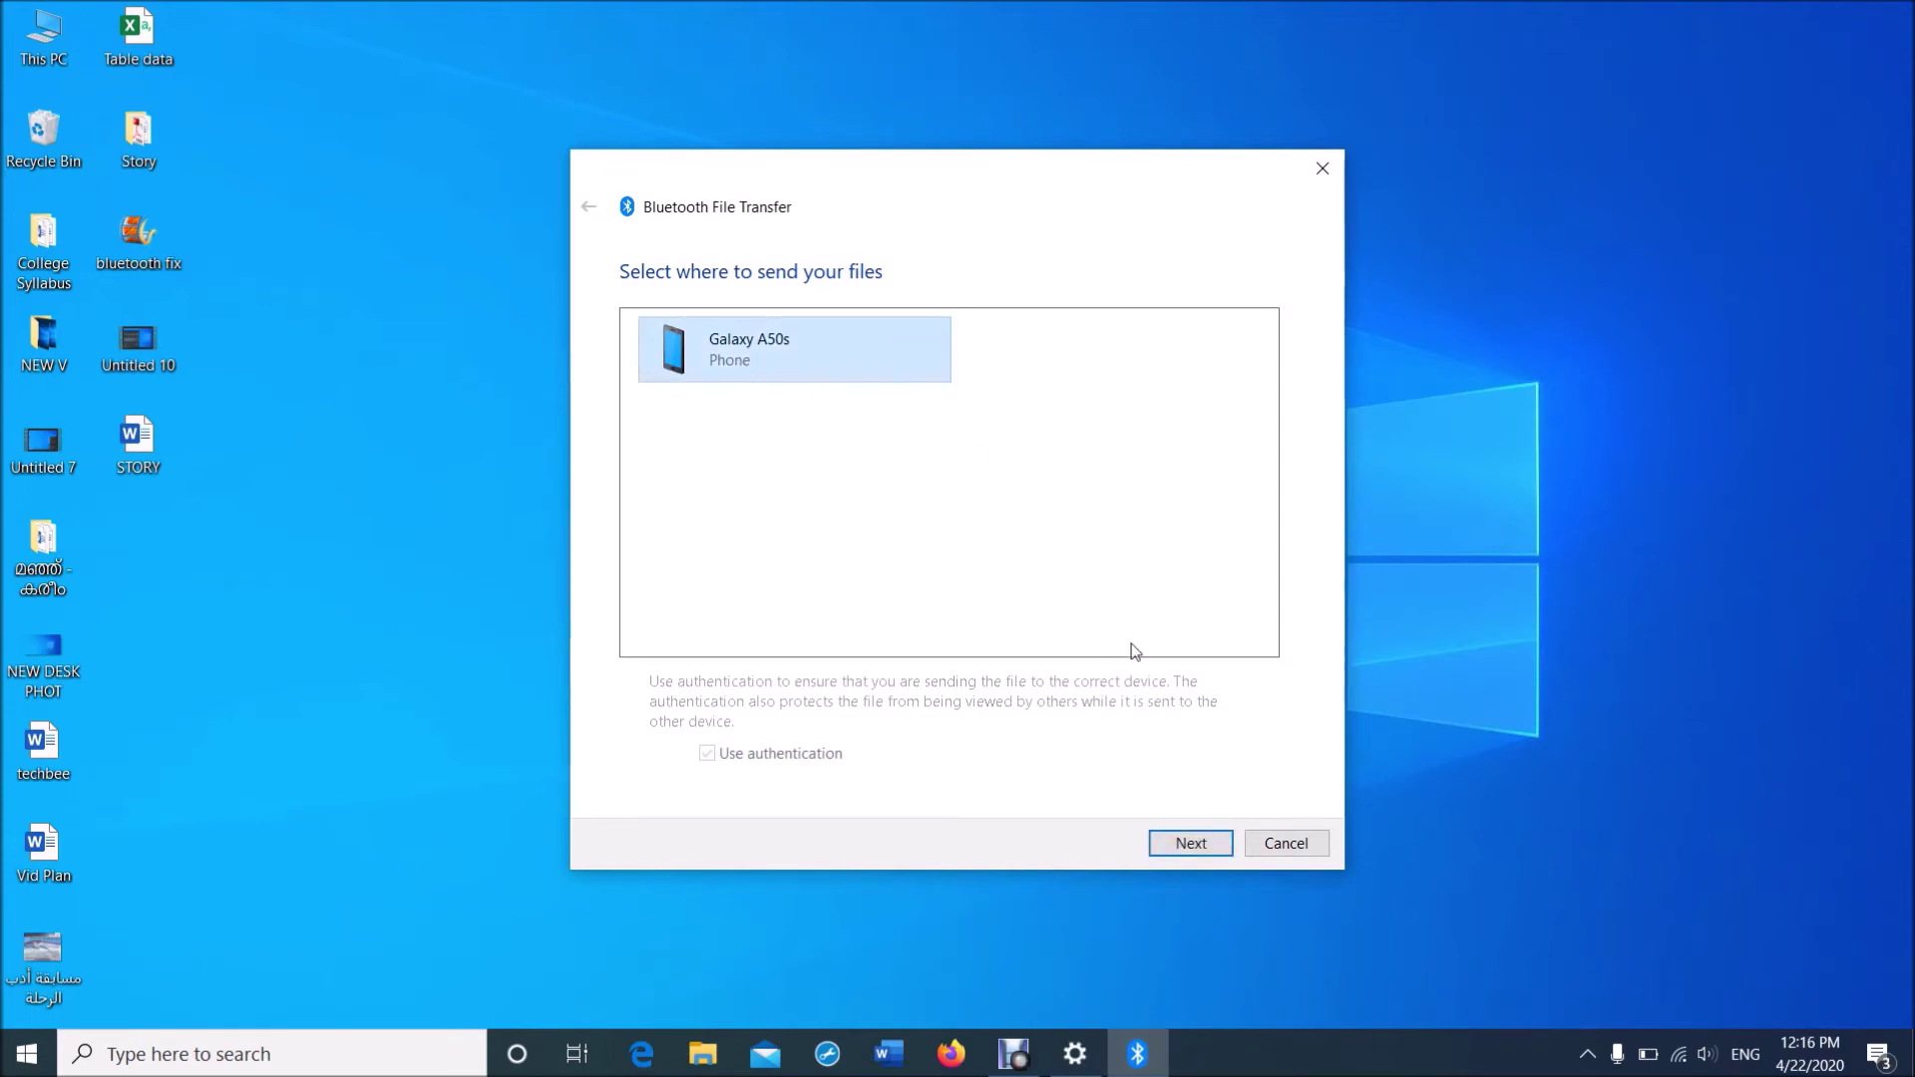
left_click(1181, 846)
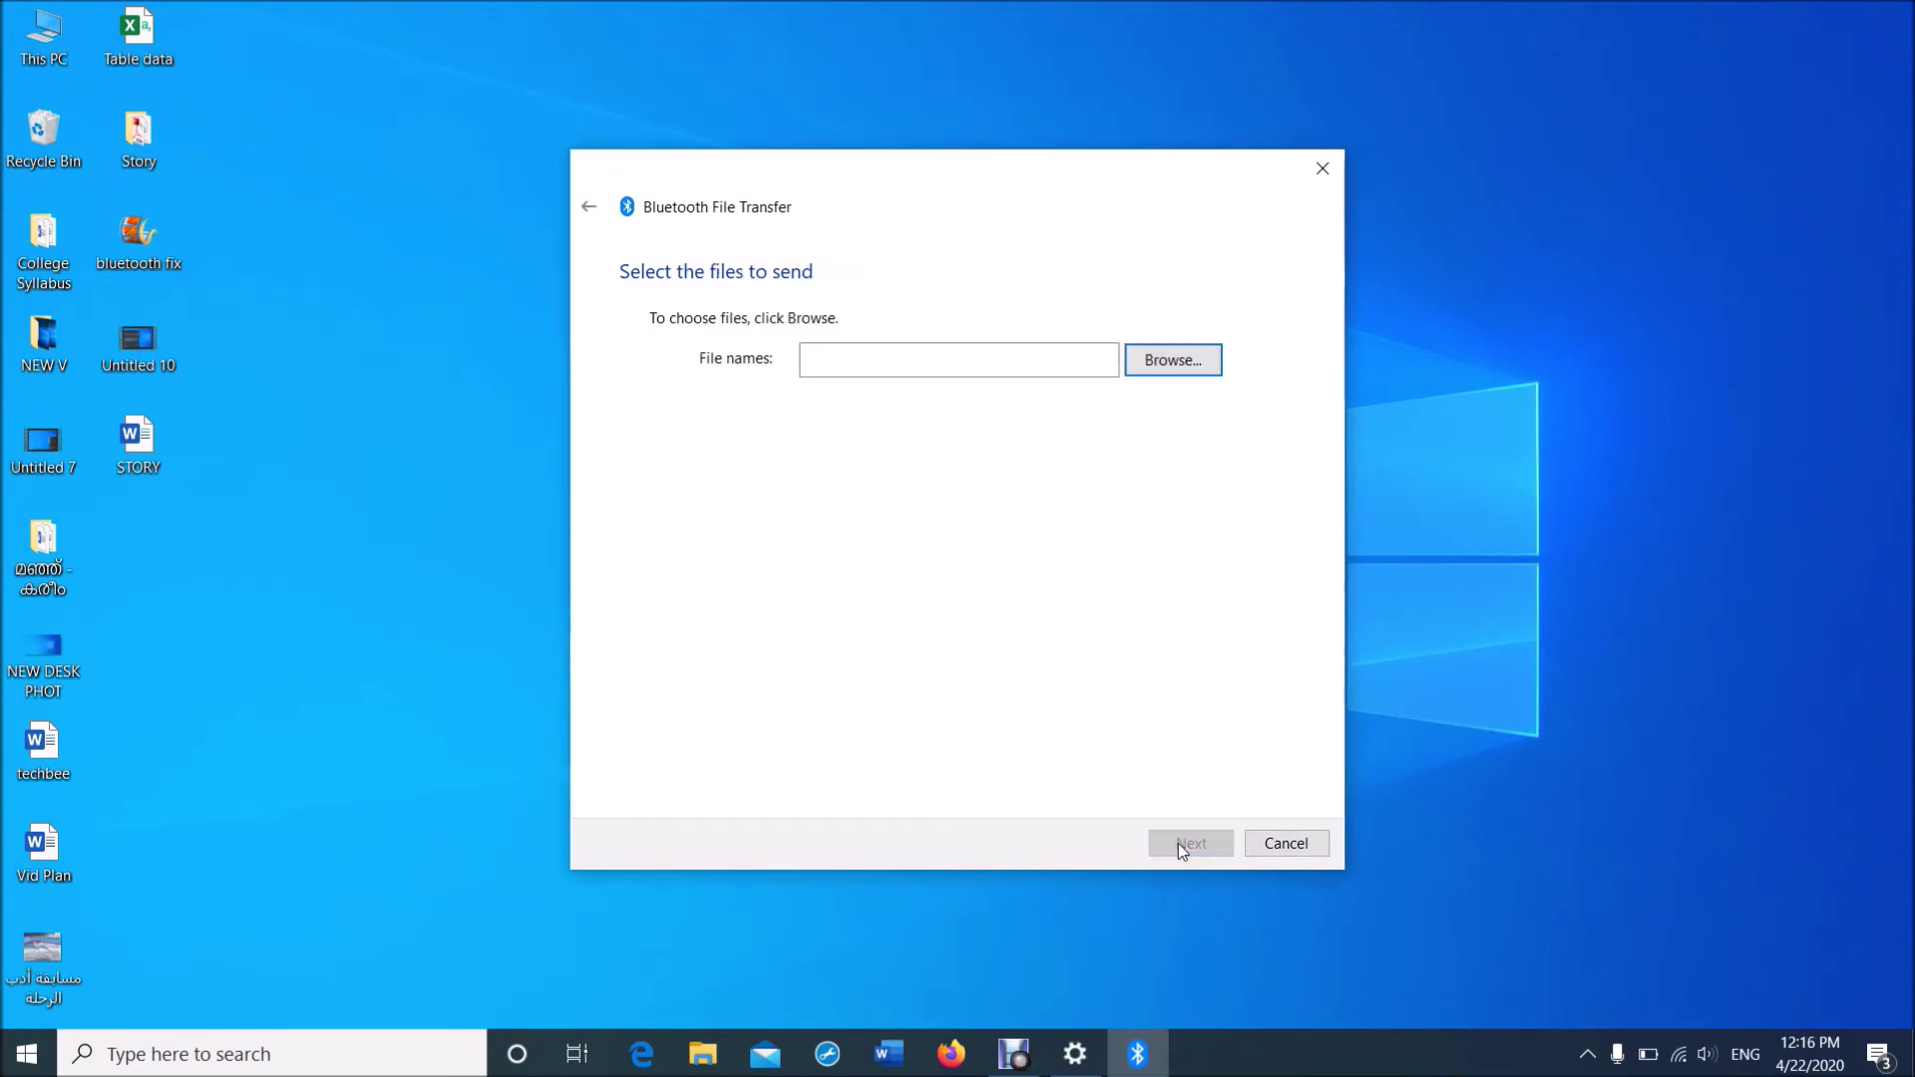
Step: Choose NEW DESK PHOT.jpg as the file and send it to the phone
left_click(1179, 367)
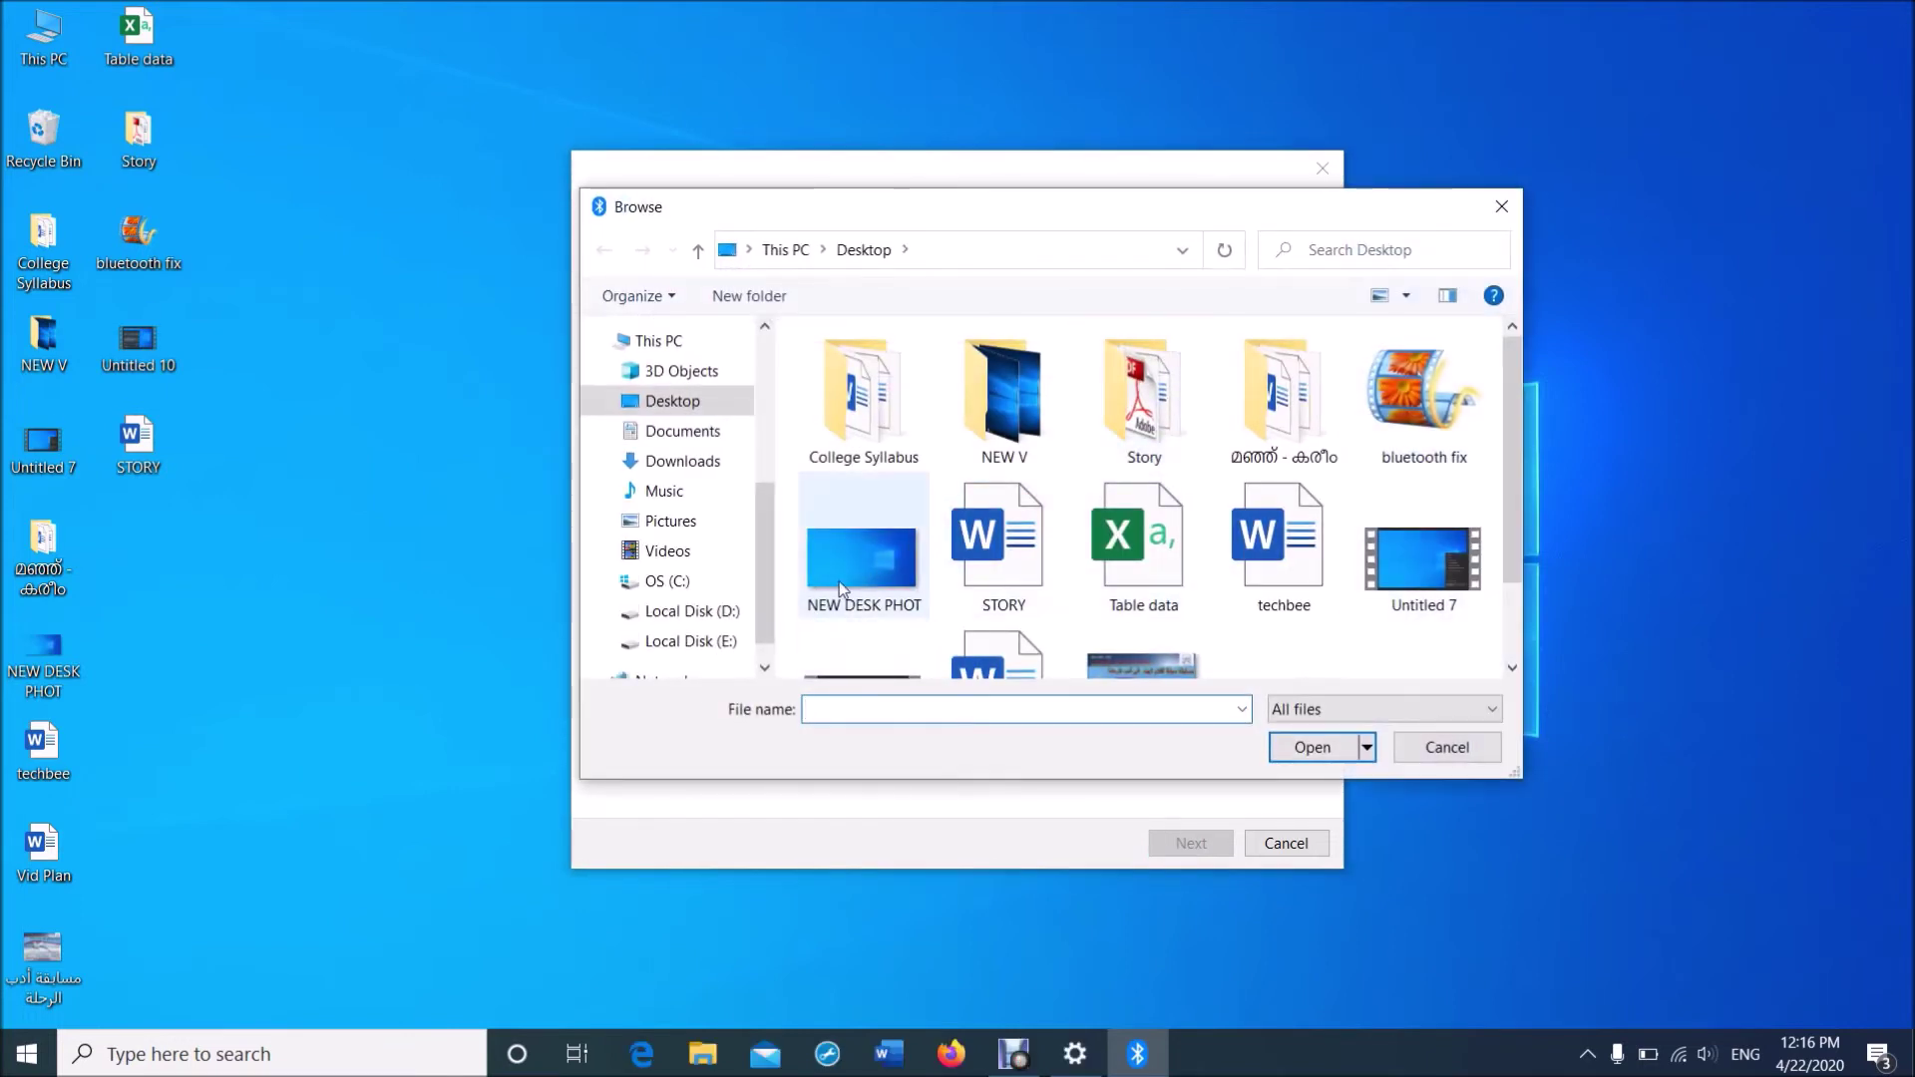
left_click(843, 590)
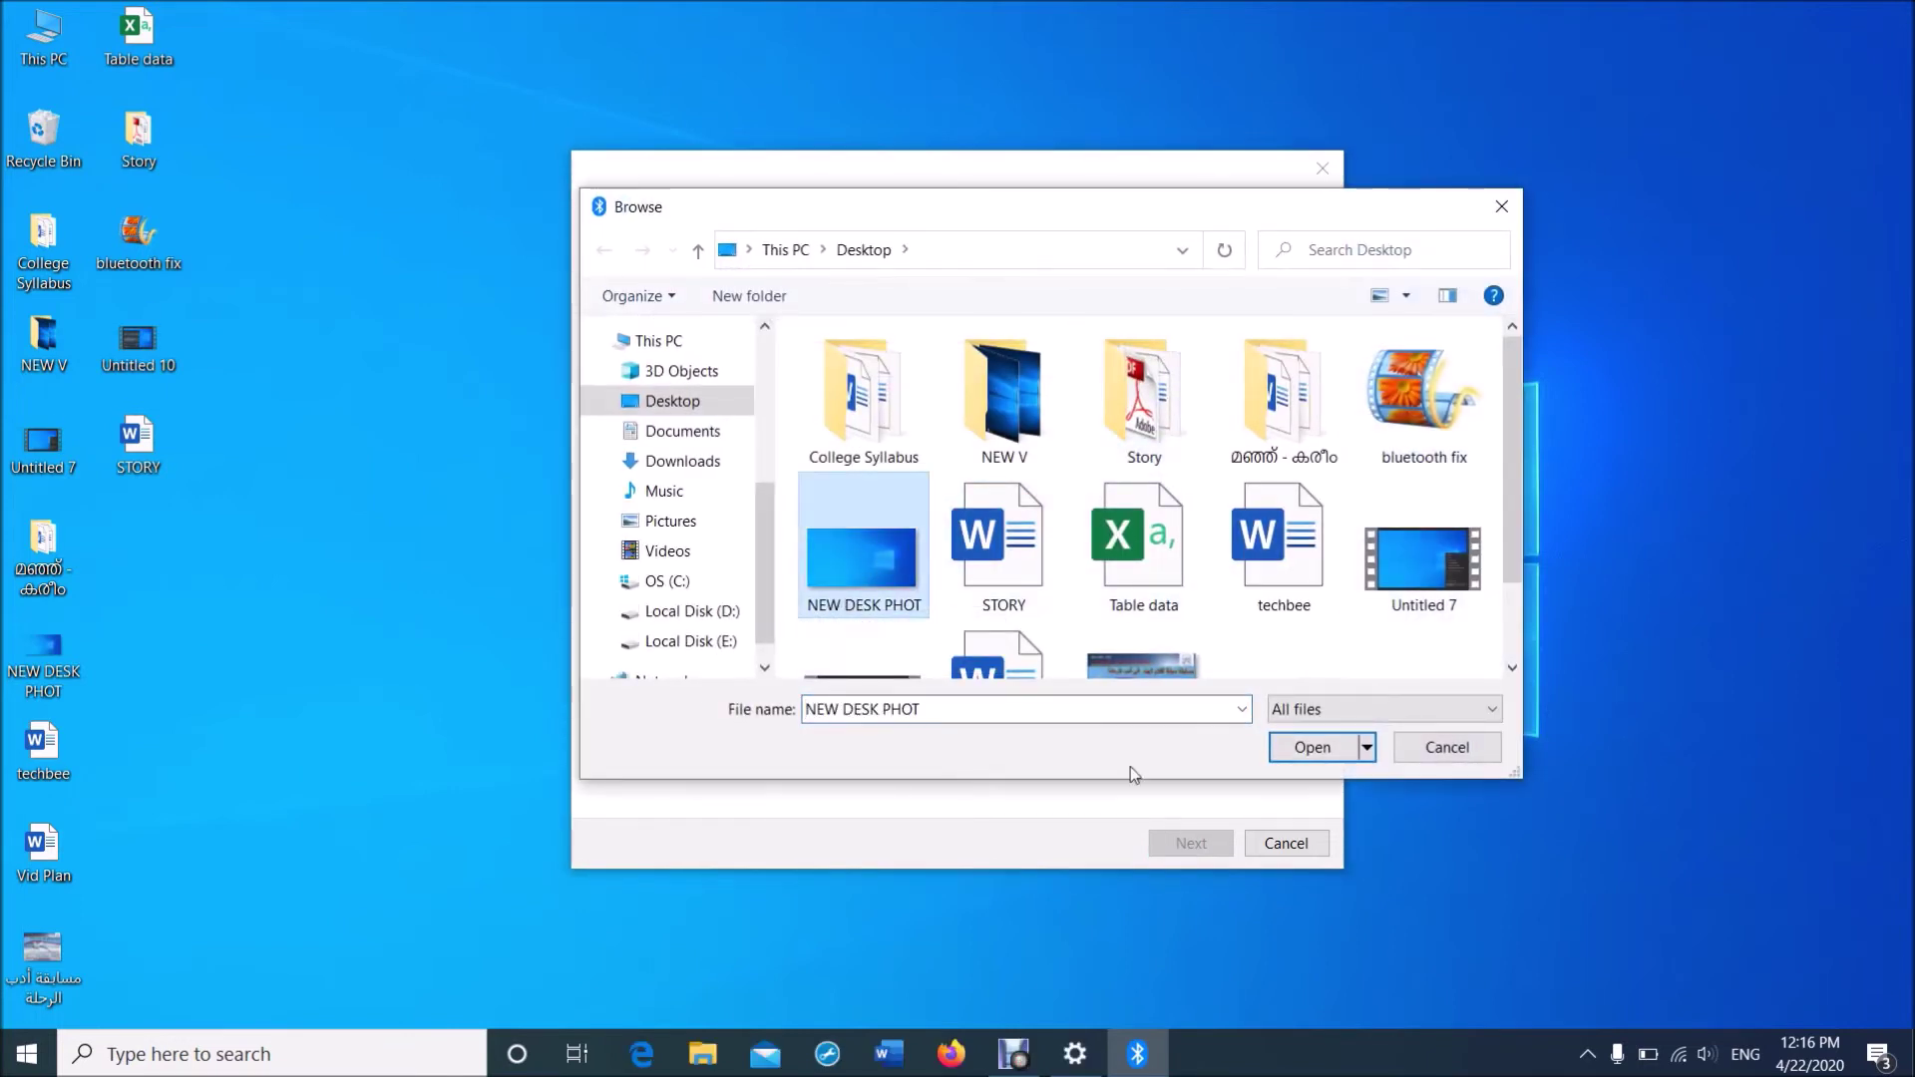
left_click(1311, 748)
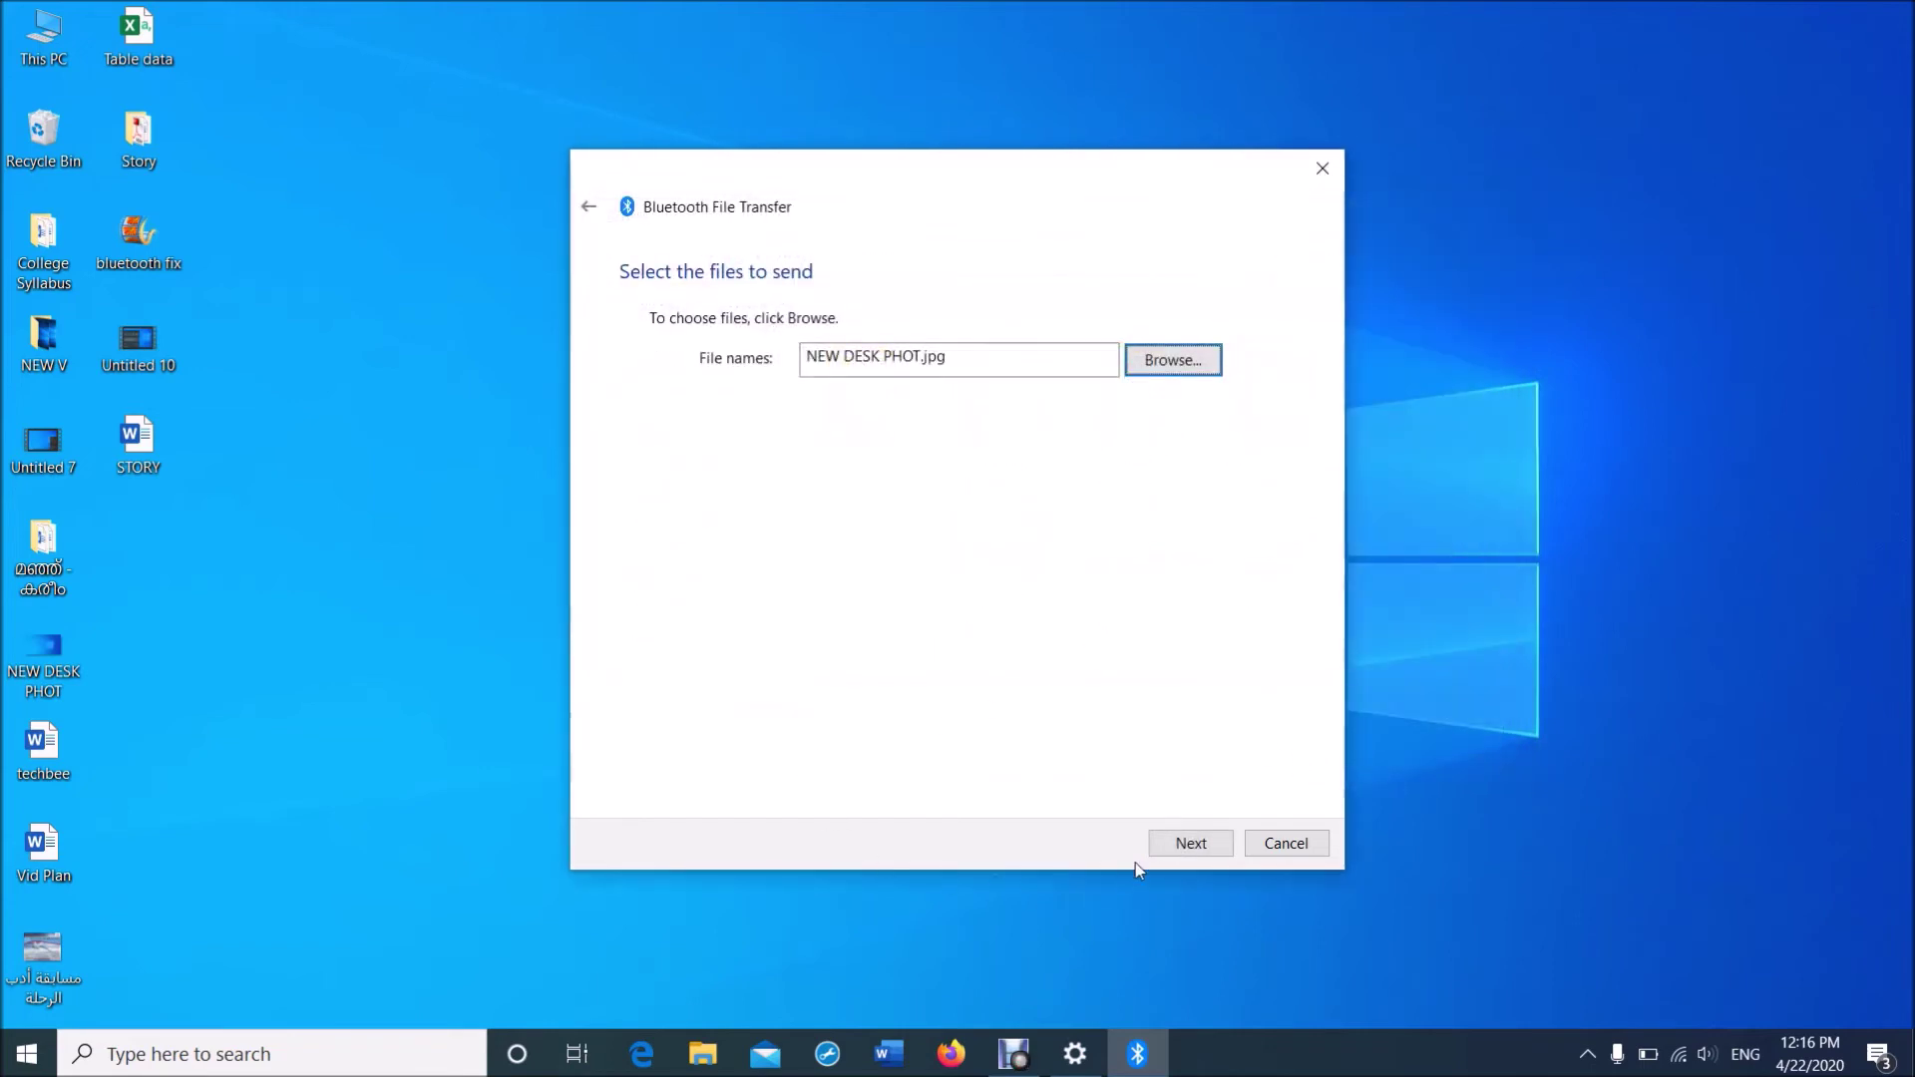
left_click(1171, 850)
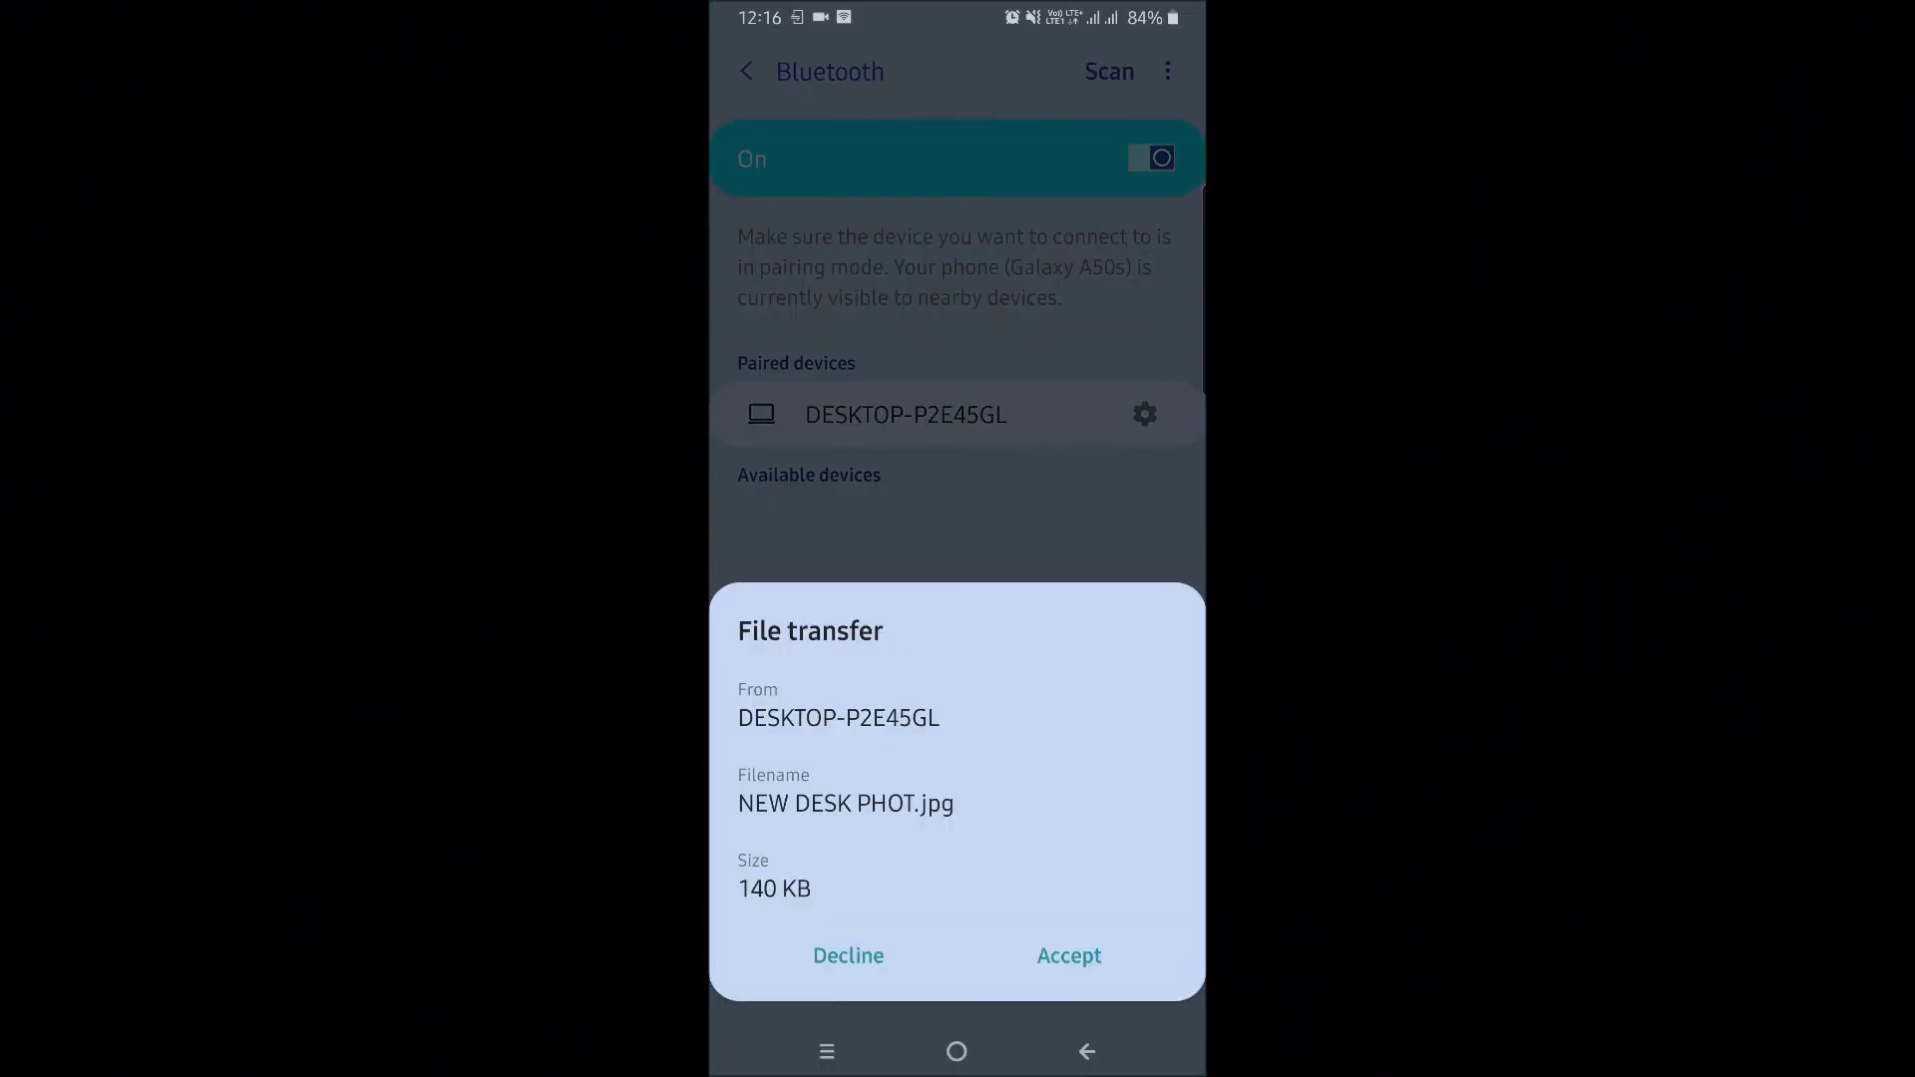
Step: Accept the incoming 140 KB NEW DESK PHOT.jpg transfer on the phone
left_click(1068, 956)
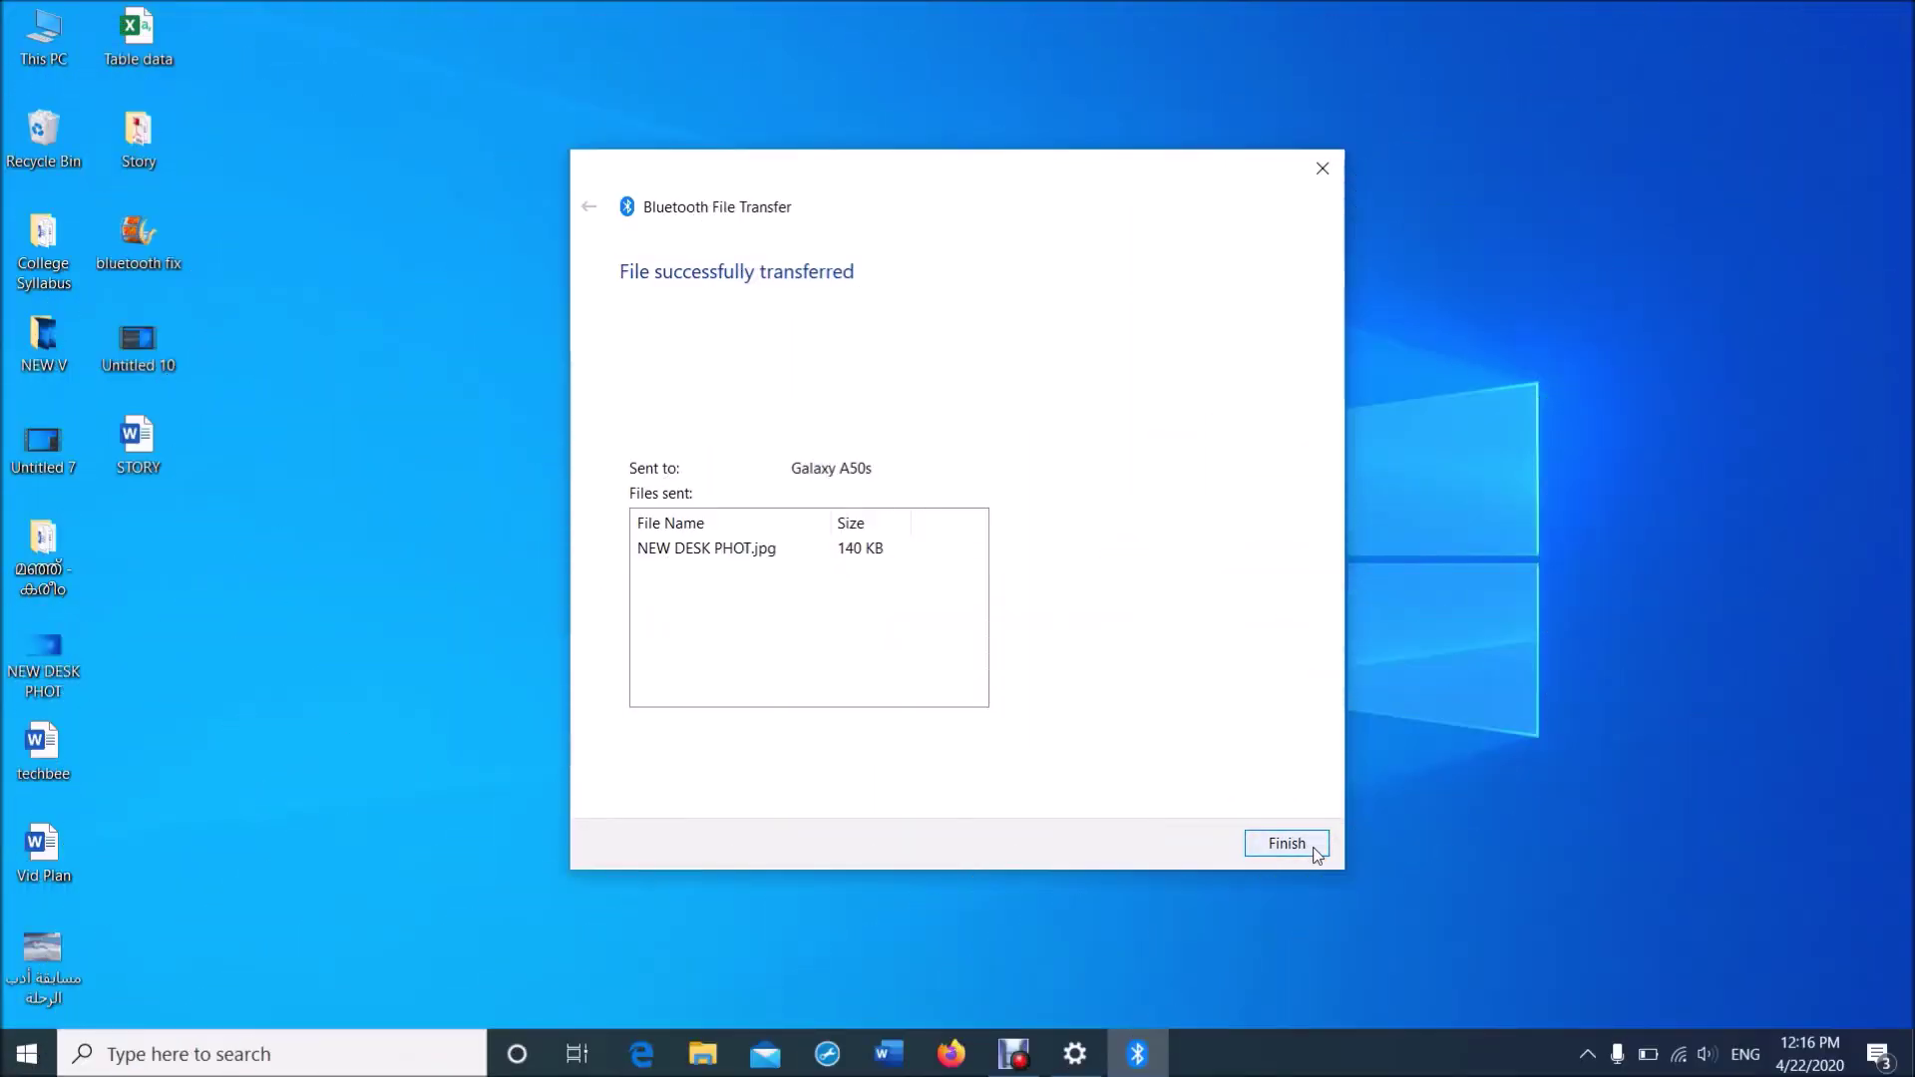
Step: Finish the completed send and choose Receive a File from the tray Bluetooth menu
left_click(1287, 844)
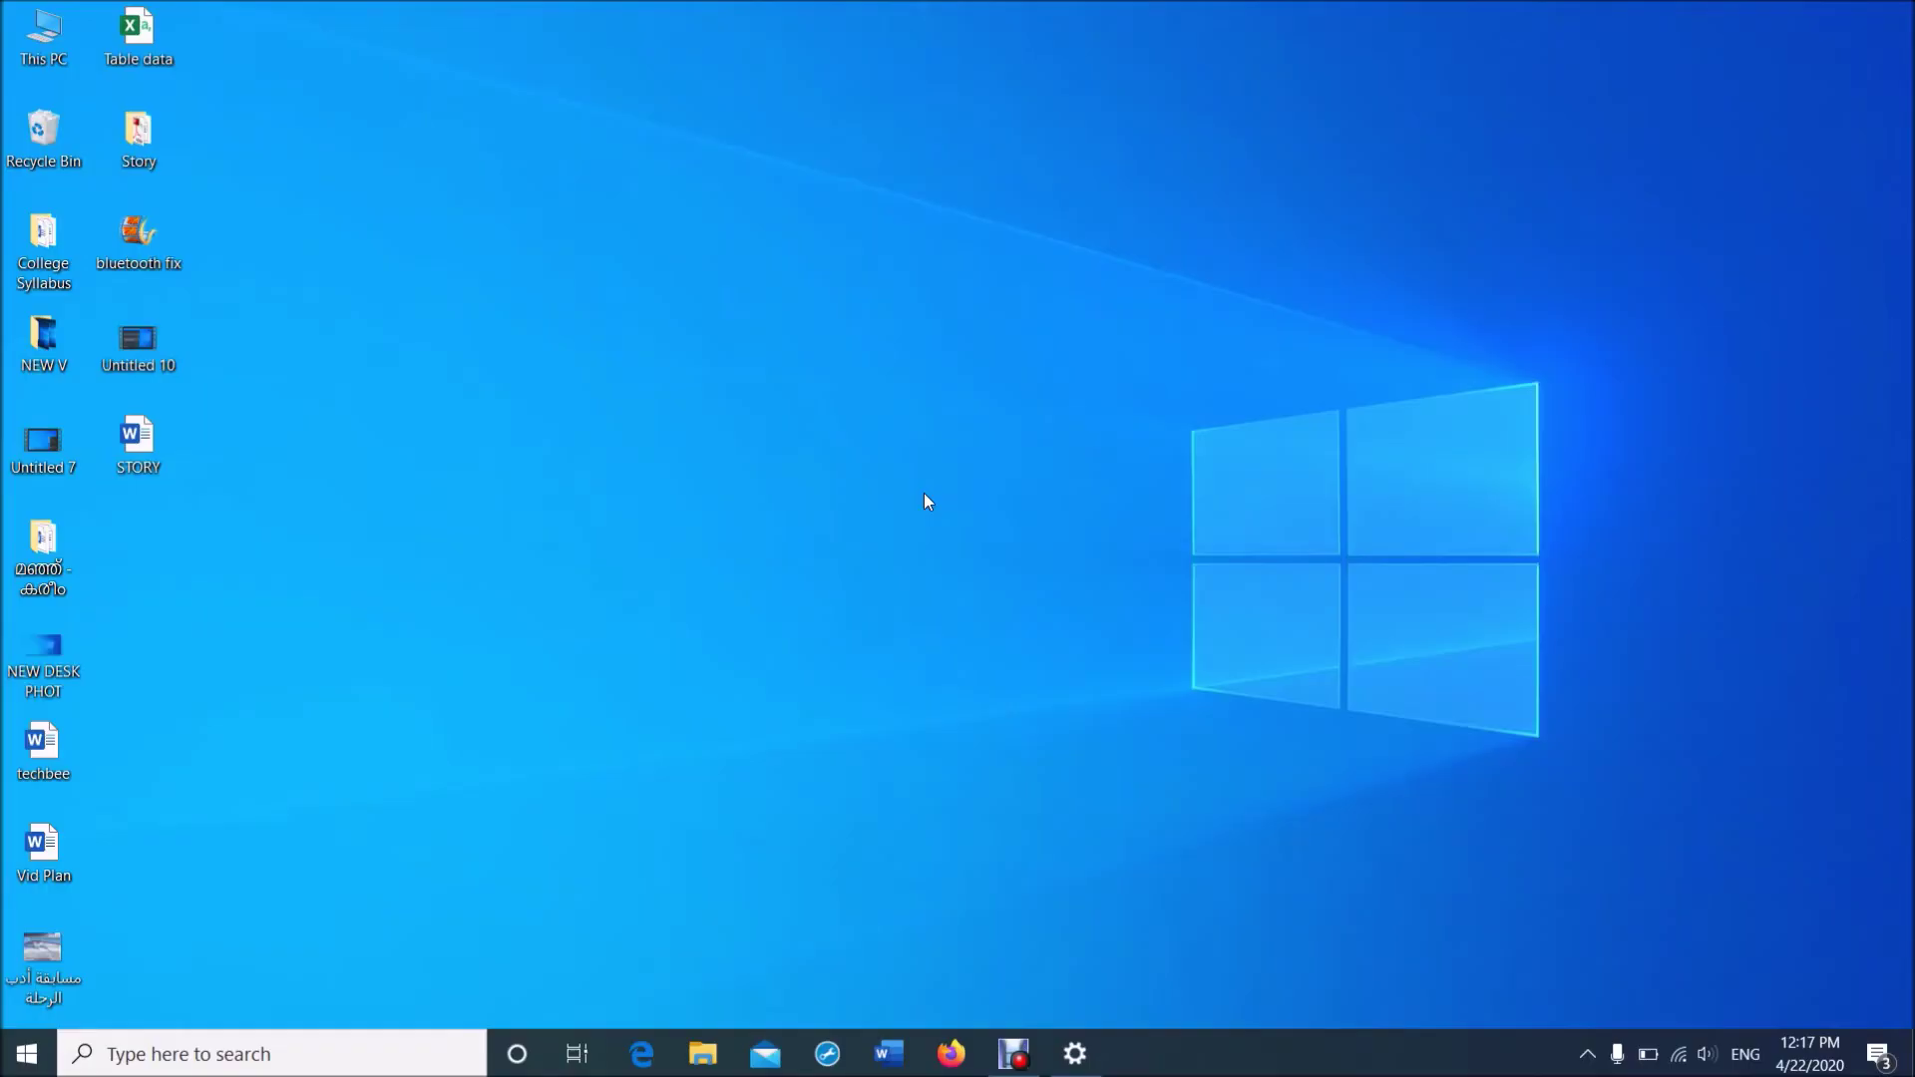
left_click(1587, 1054)
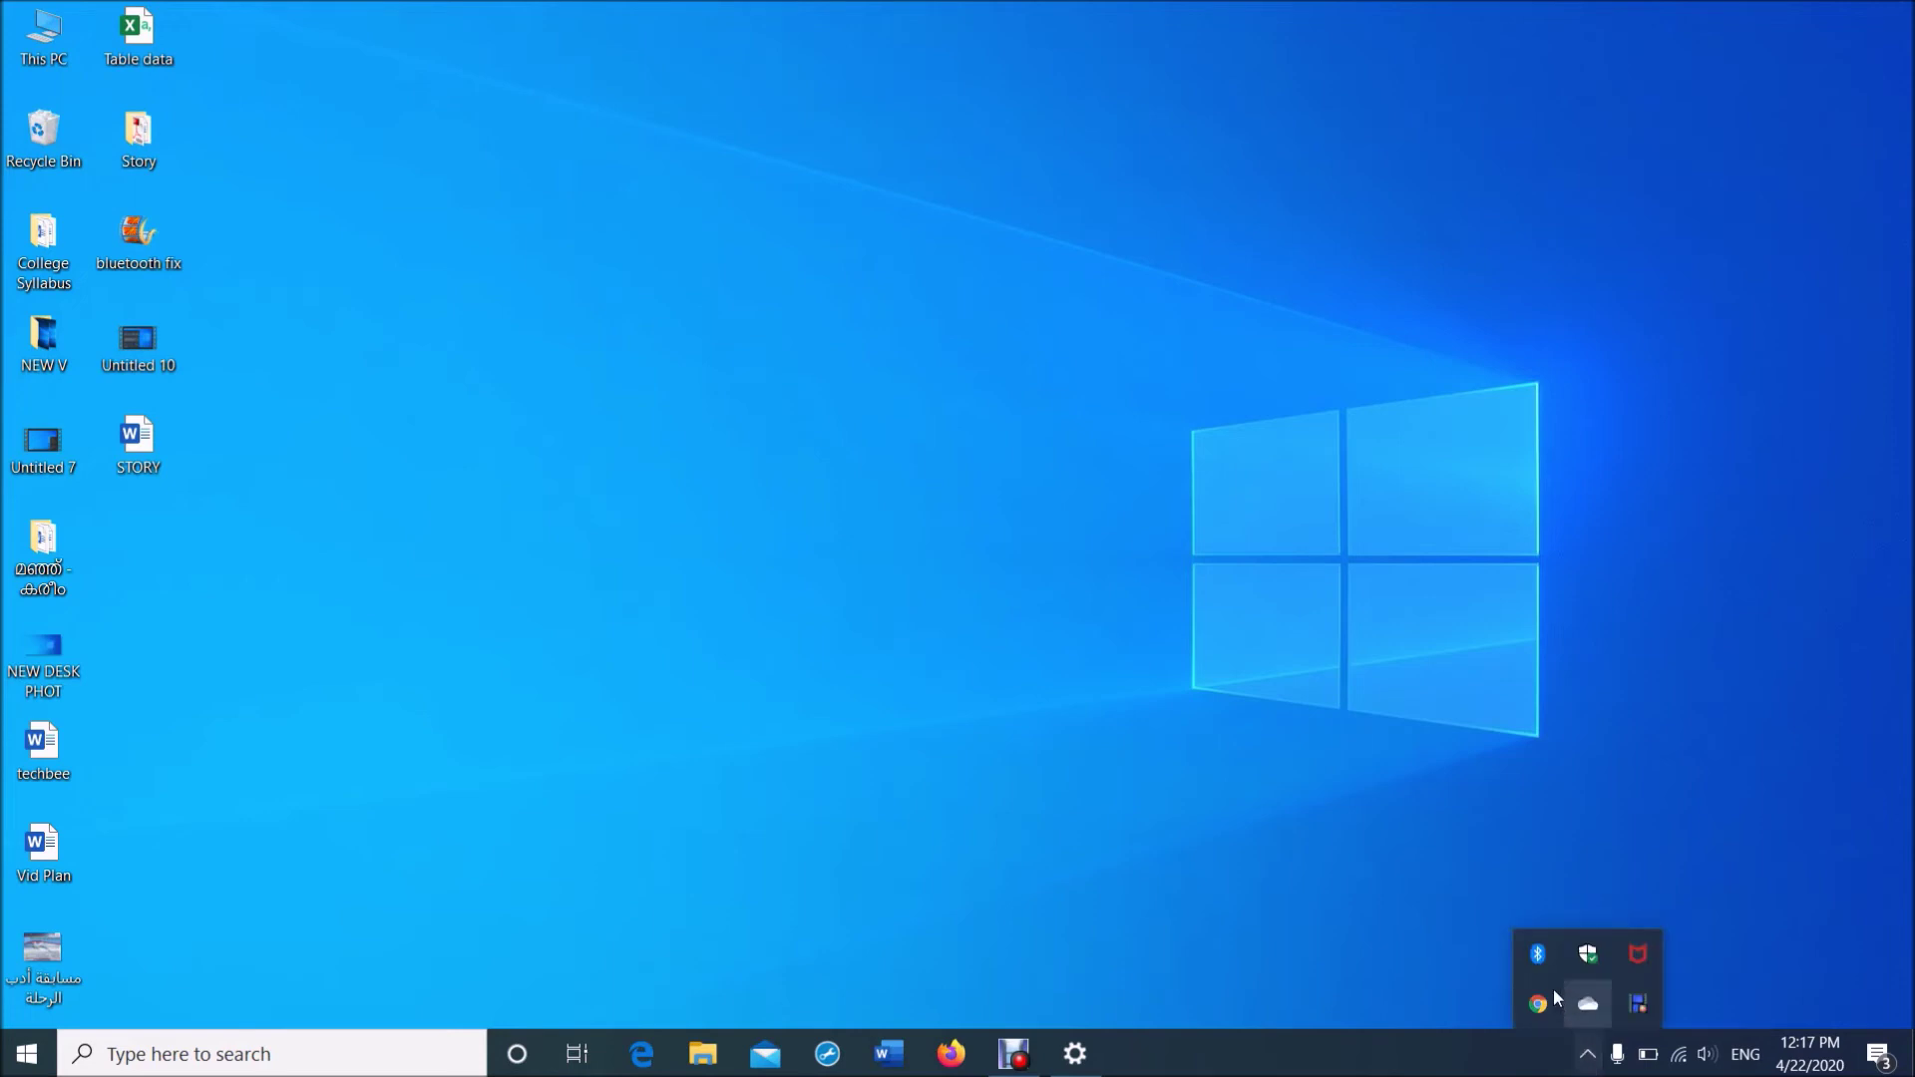
right_click(1540, 961)
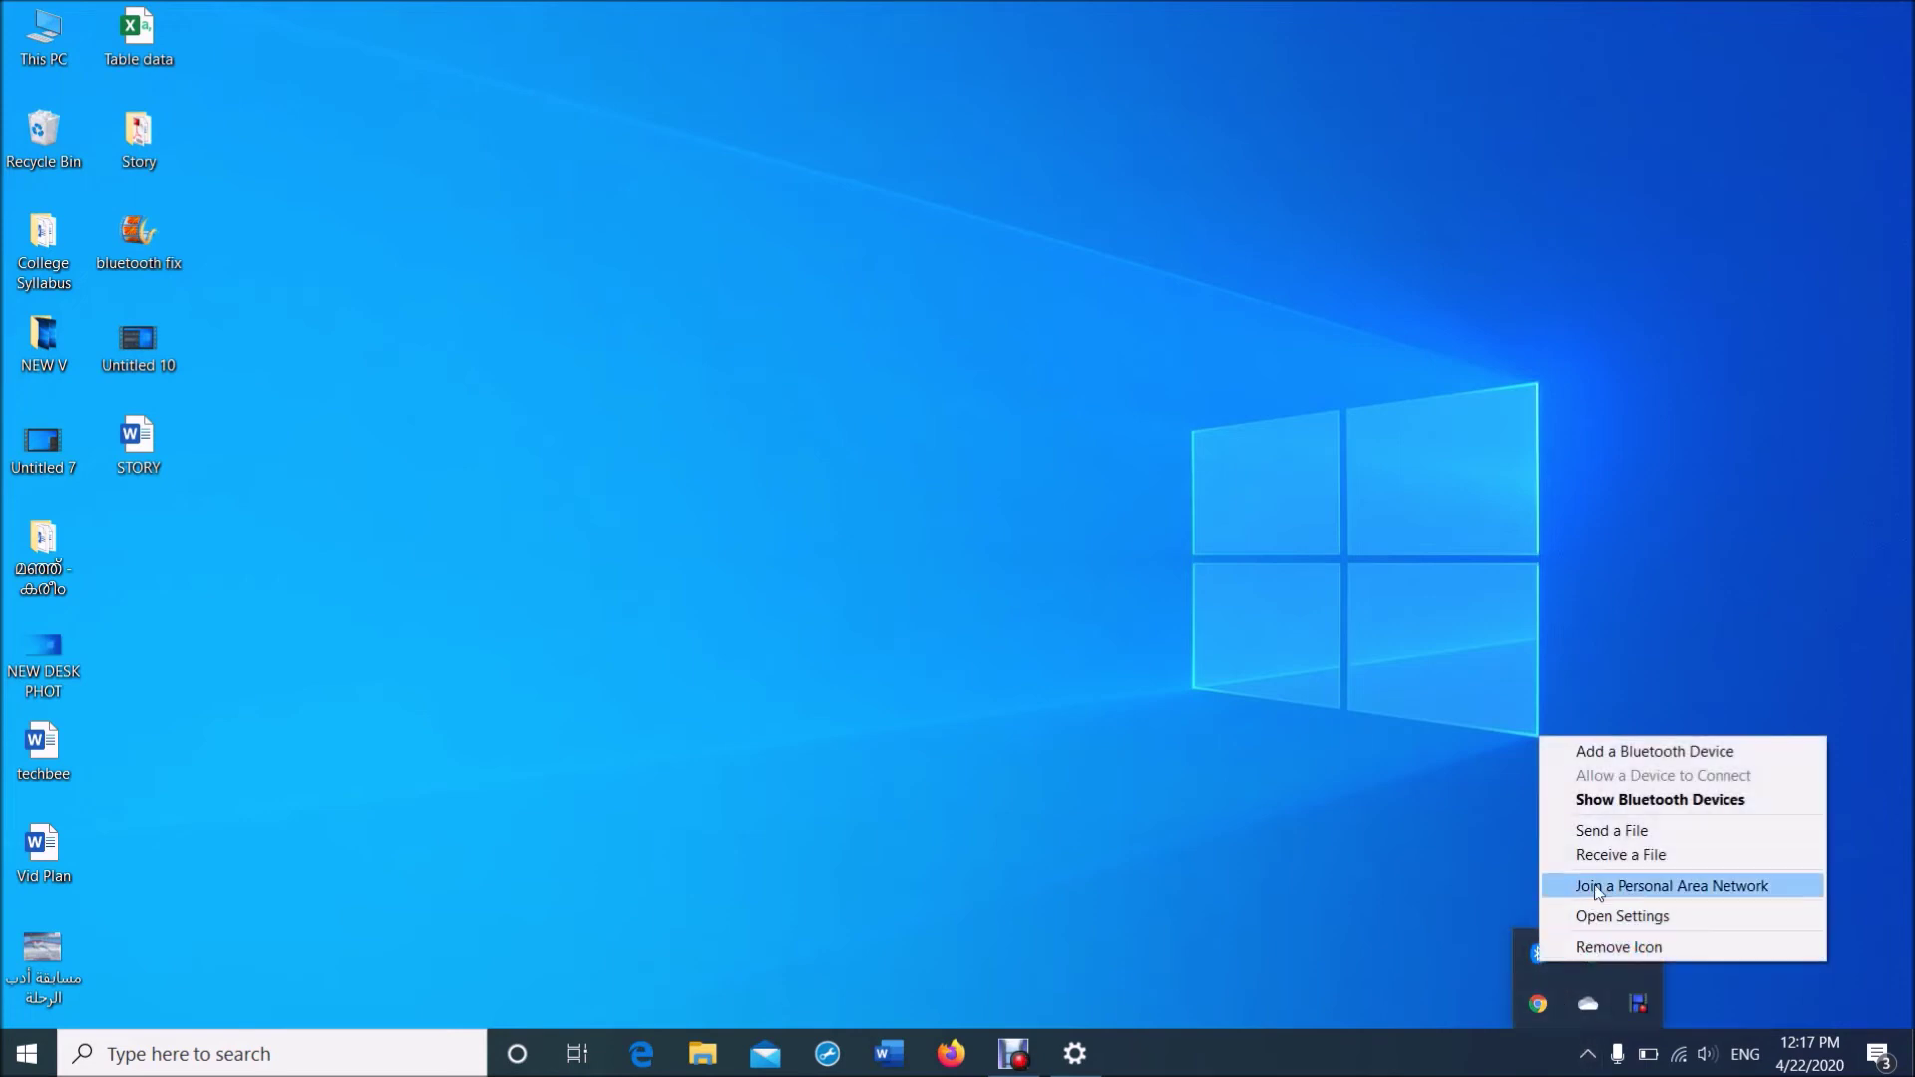
left_click(1606, 856)
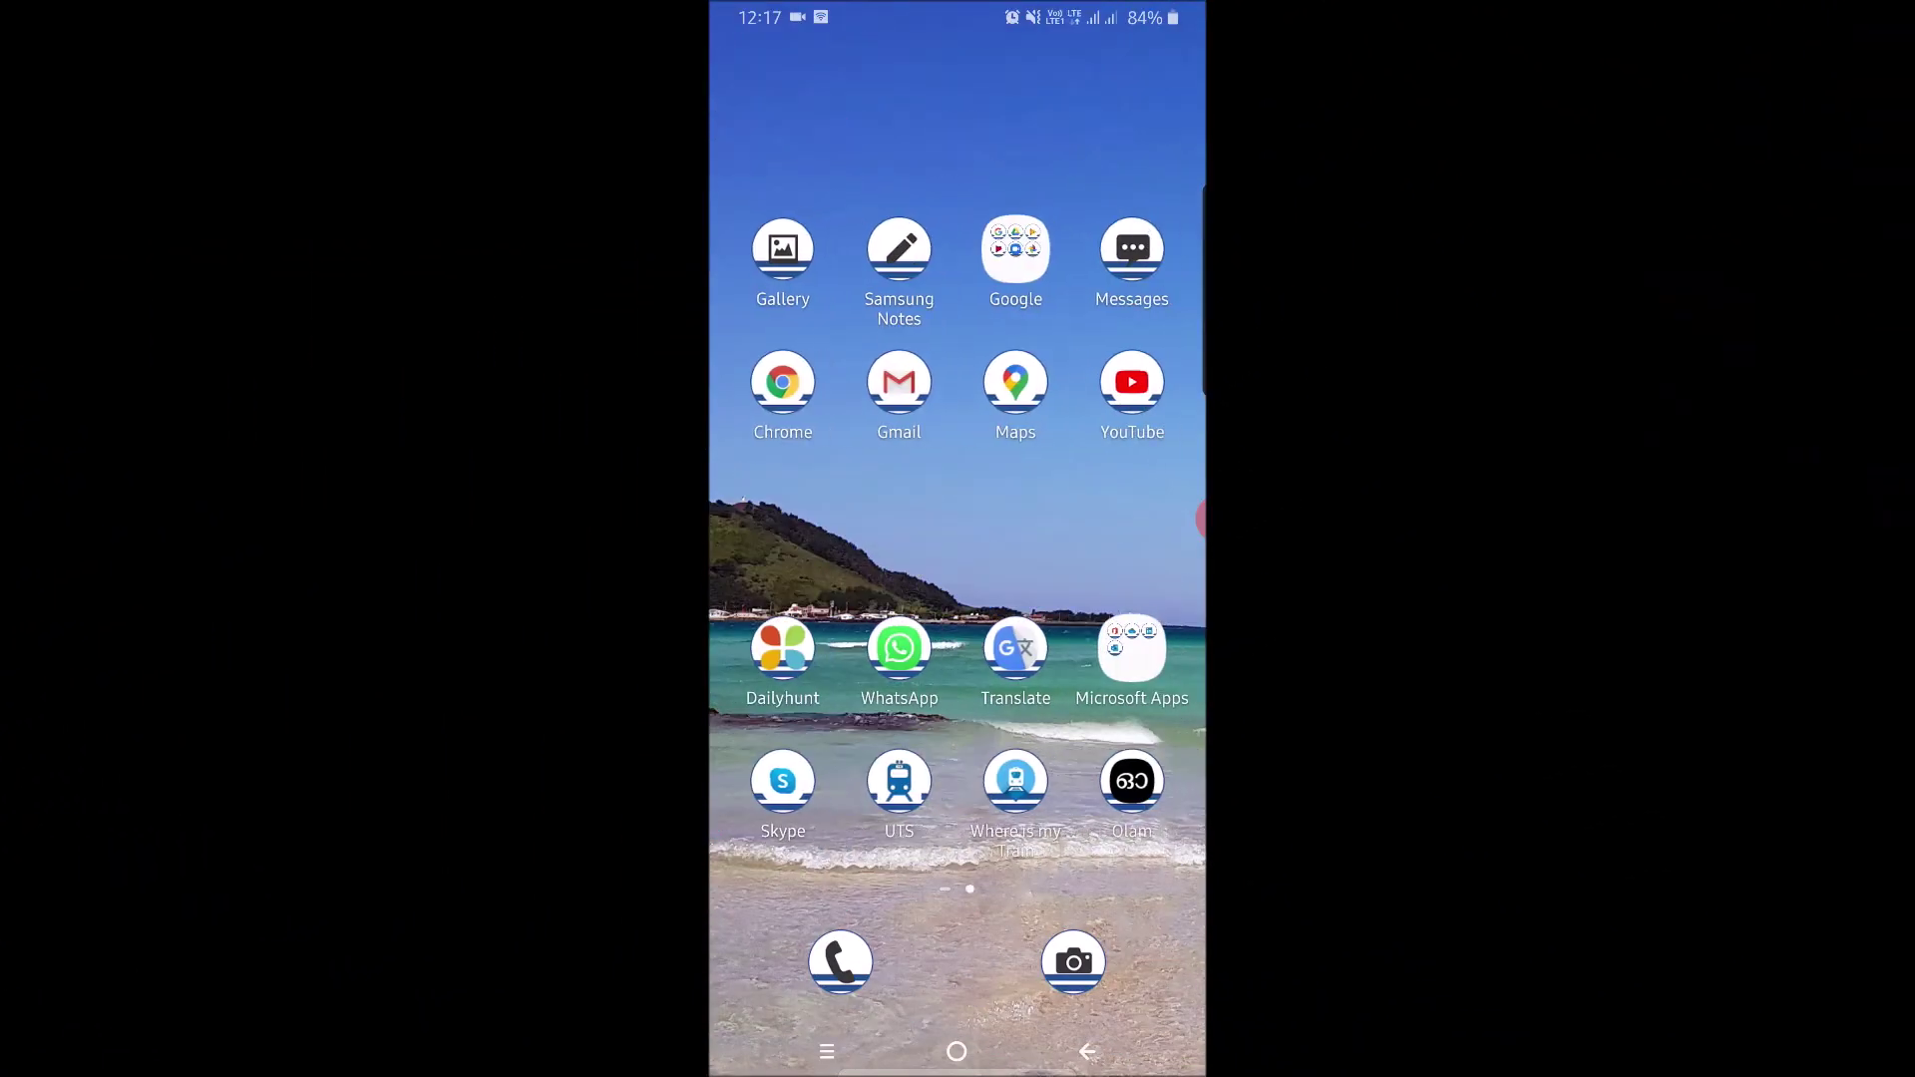
Step: Share the butterfly-net picture from Gallery's Downloads album to DESKTOP-P2E45GL via Bluetooth
left_click(783, 249)
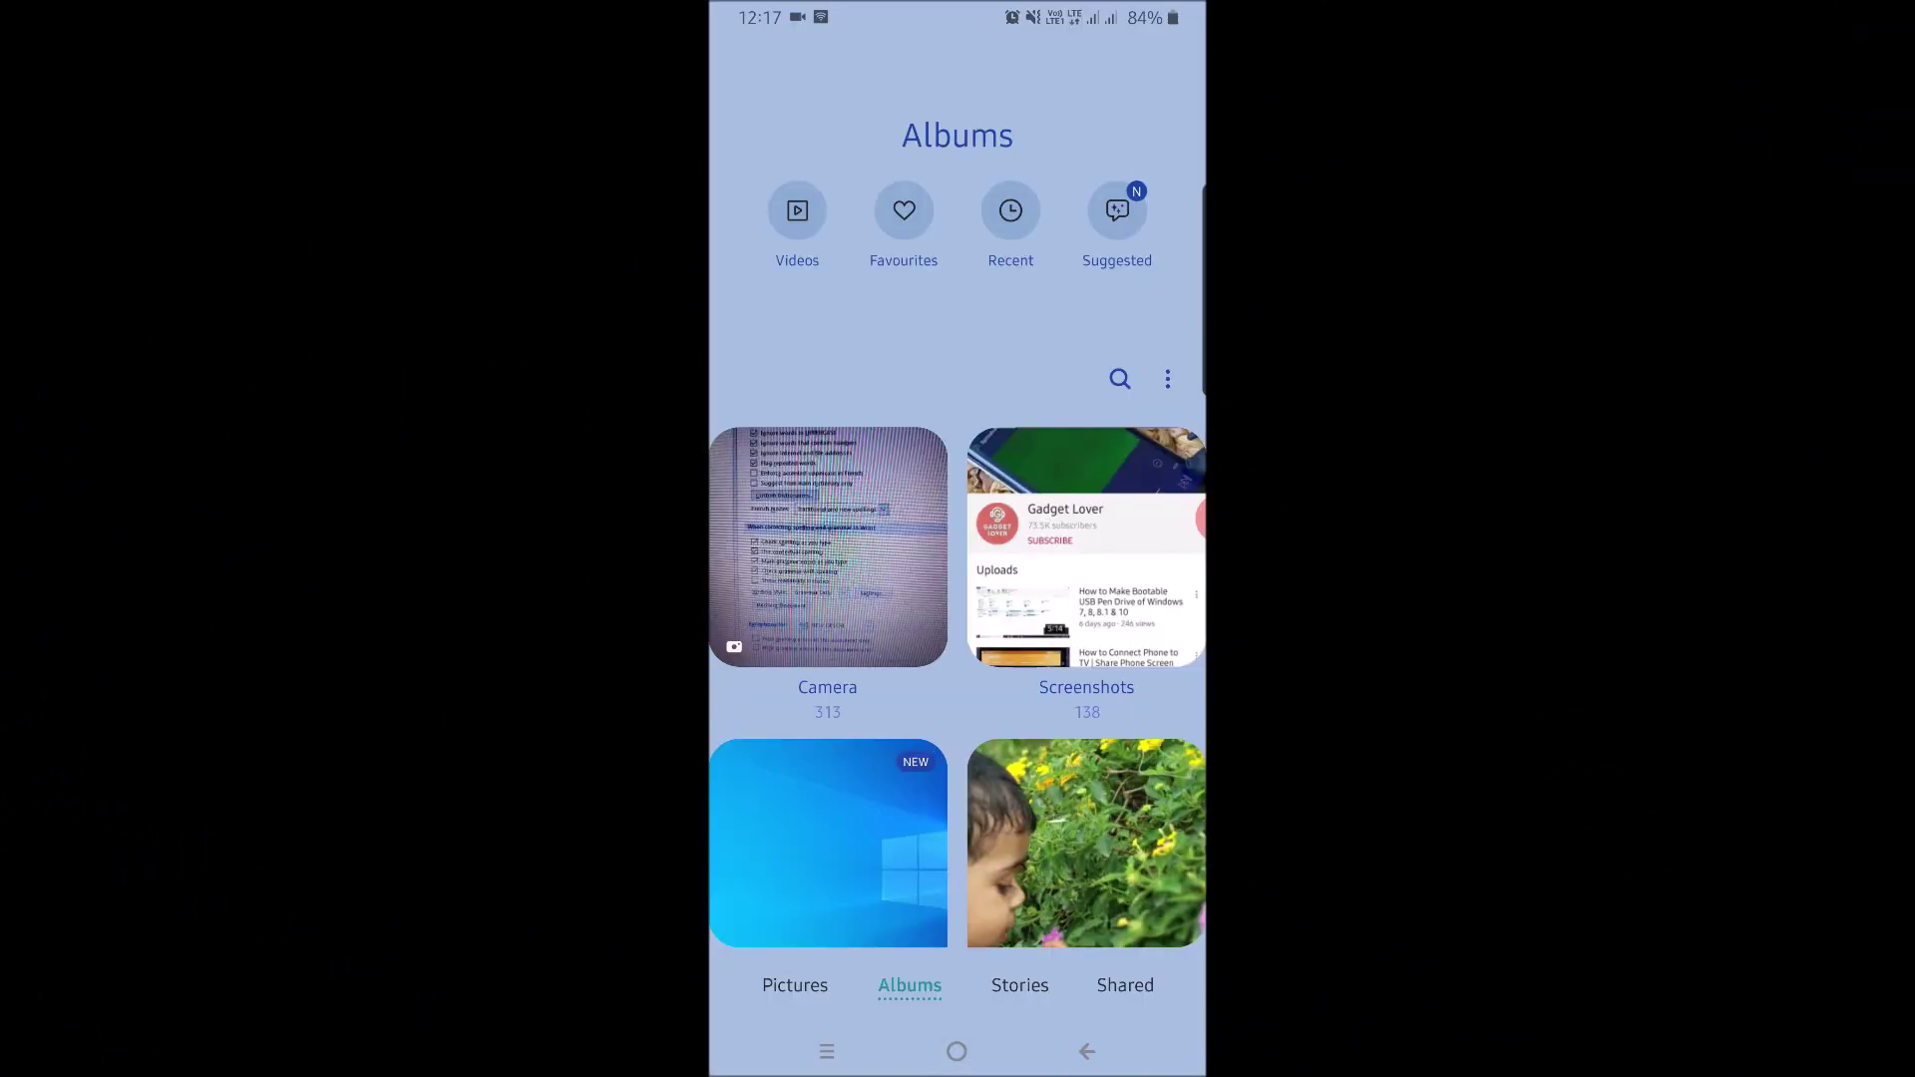
left_click(829, 842)
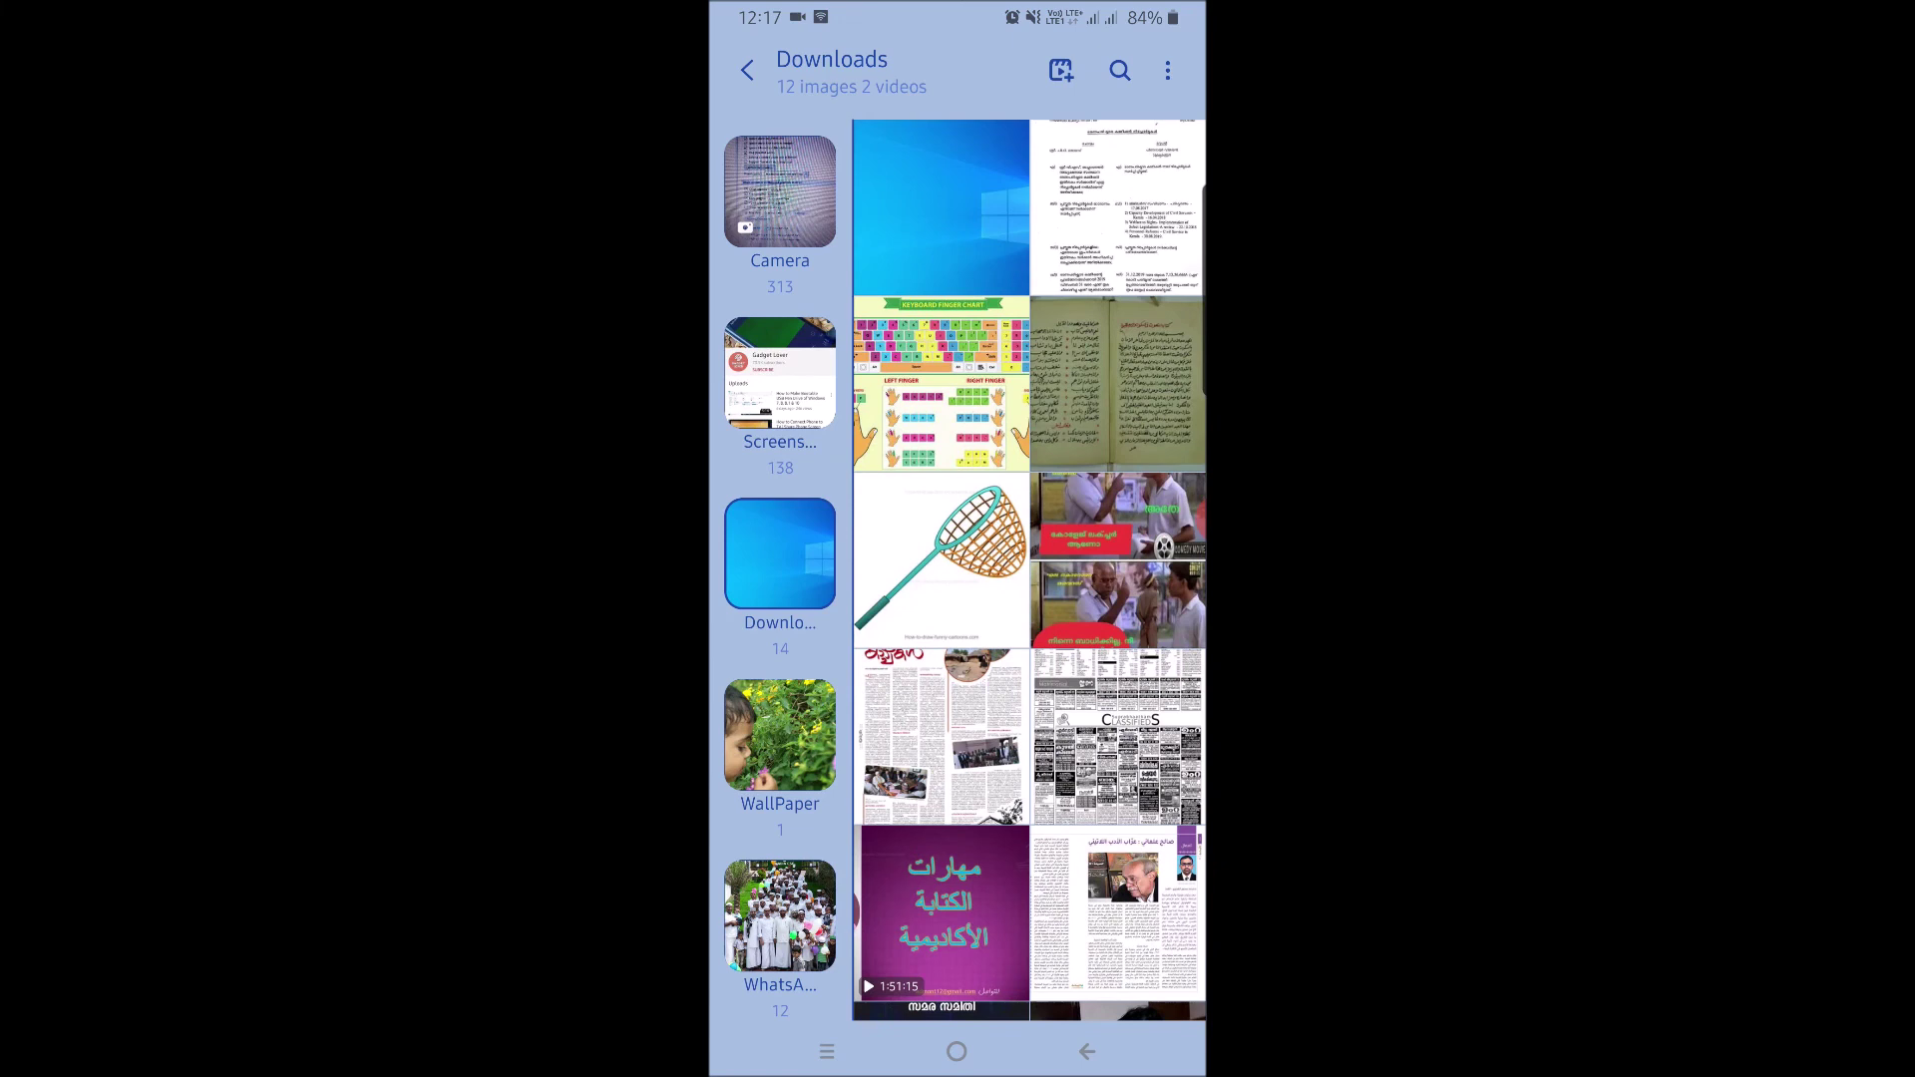
left_click(940, 560)
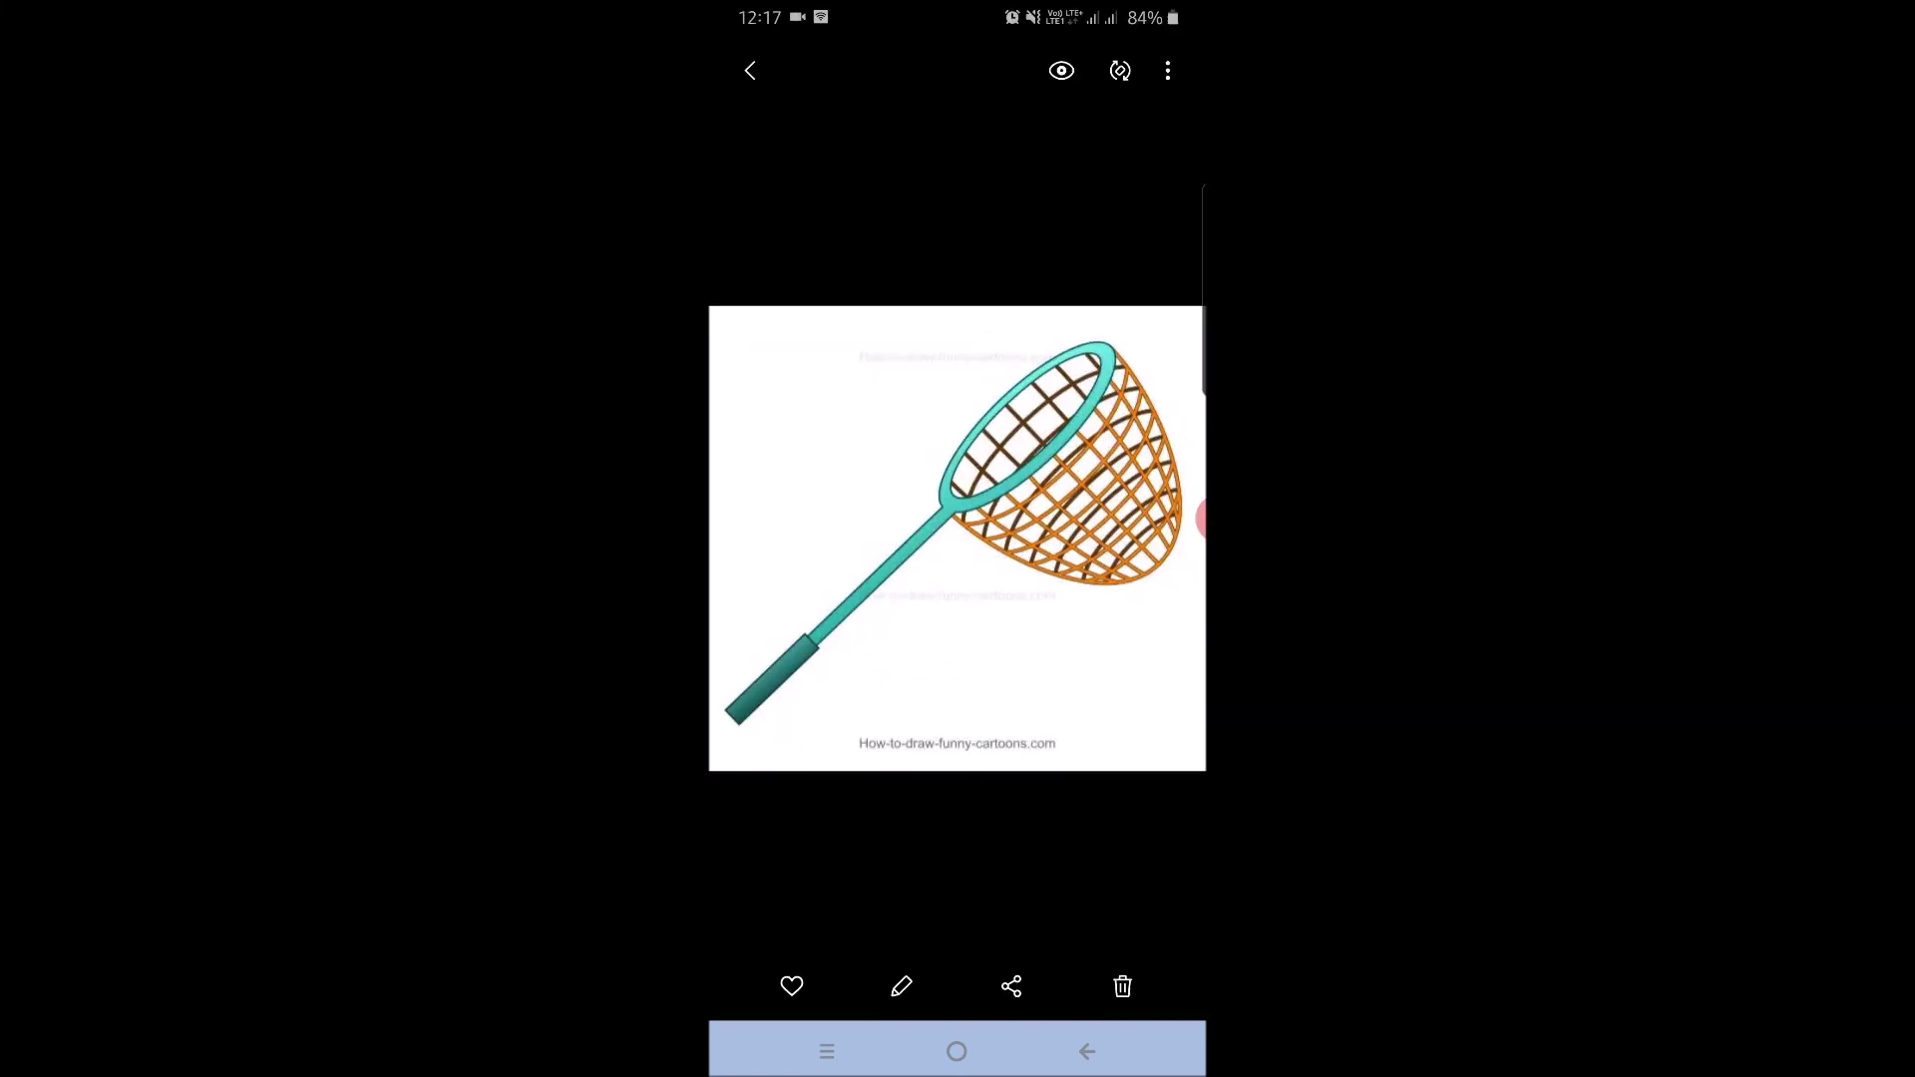
left_click(1012, 986)
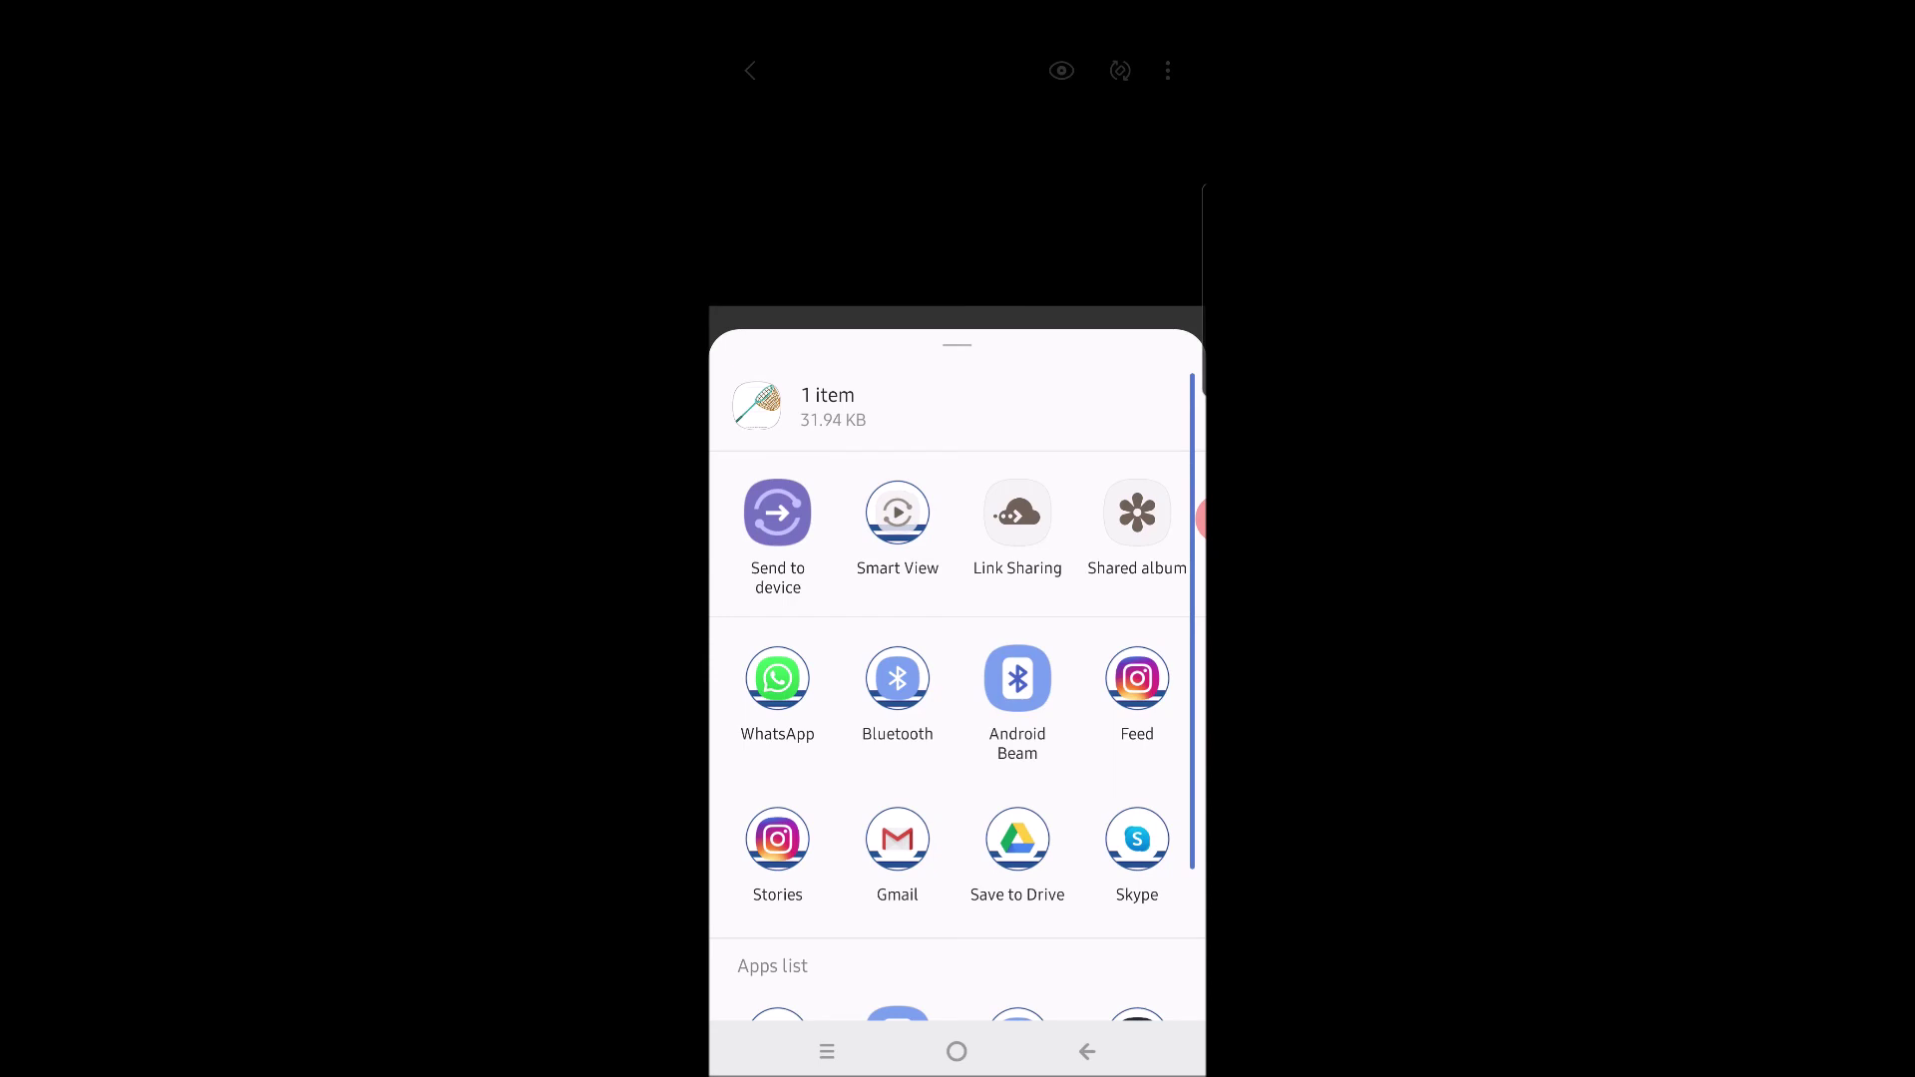
left_click(778, 513)
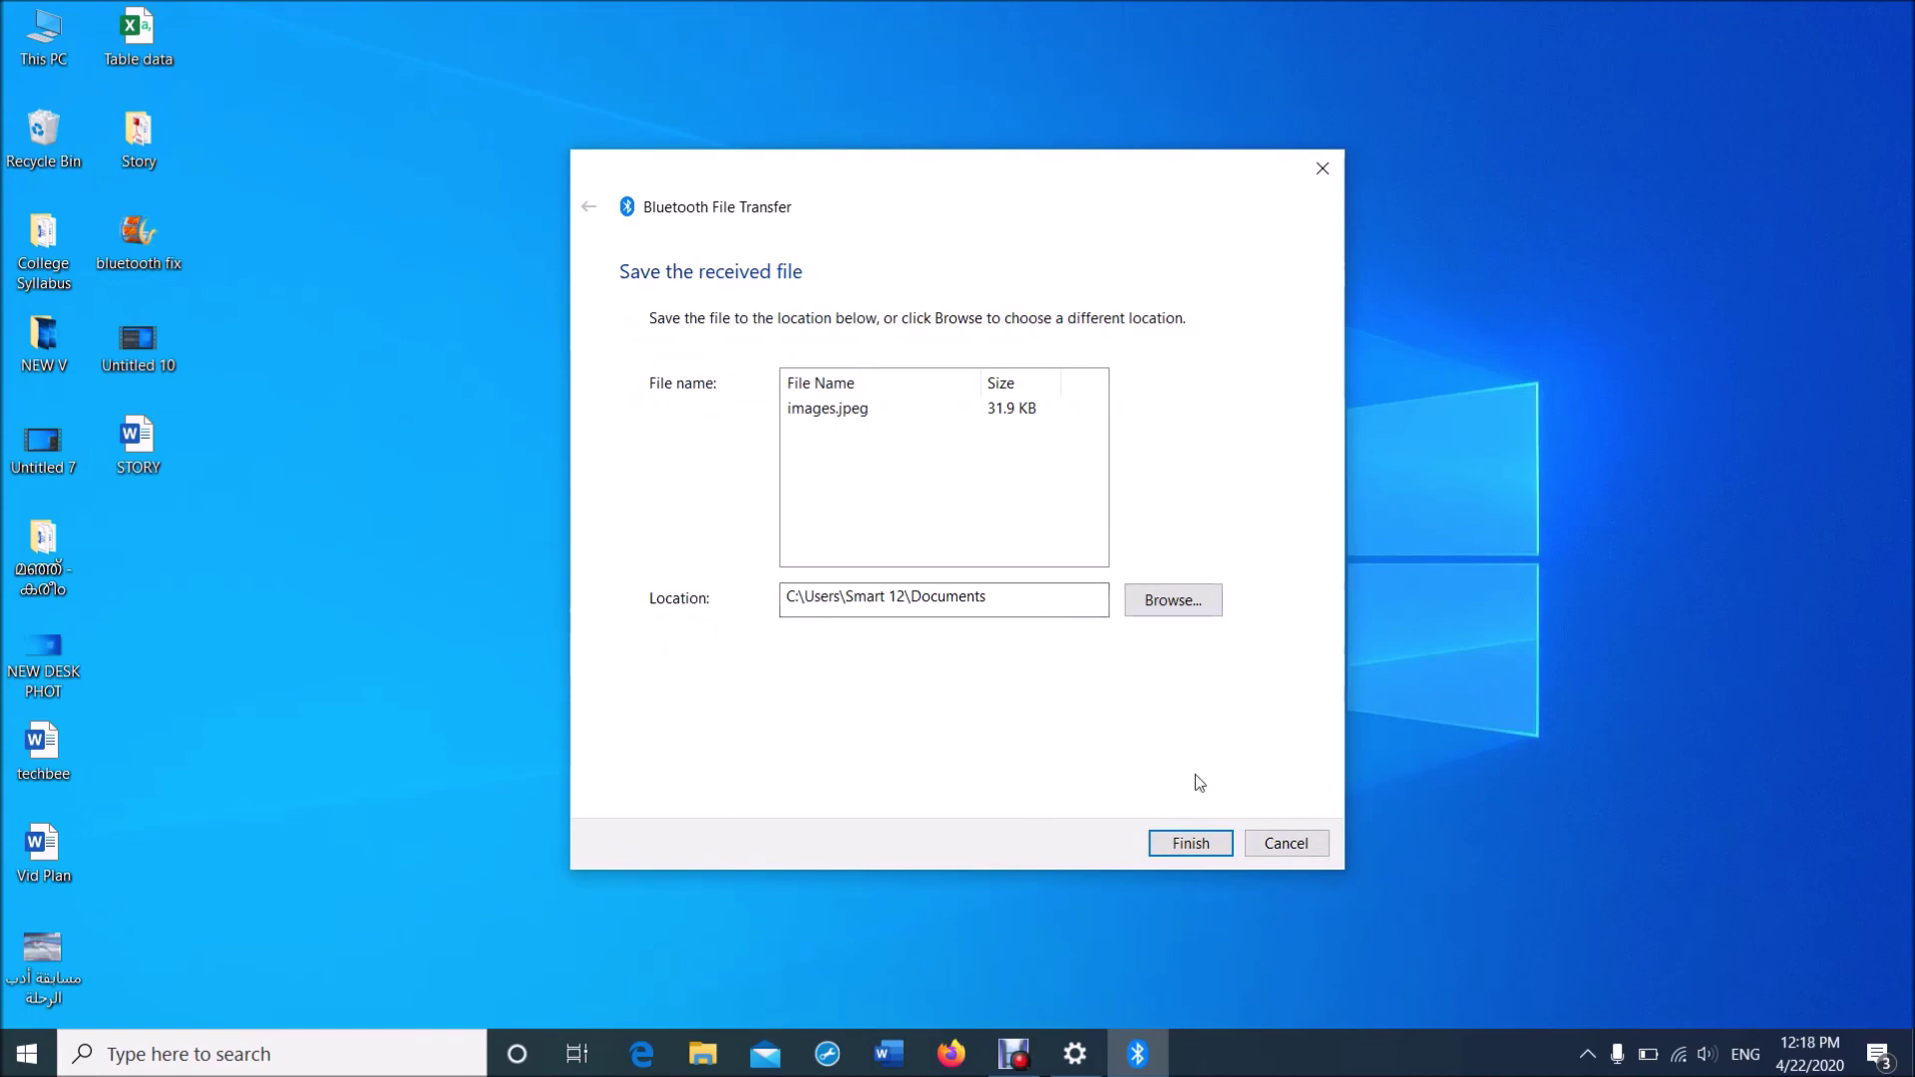
Step: Keep the Documents location and finish saving the 31.9 KB images.jpeg
left_click(1196, 846)
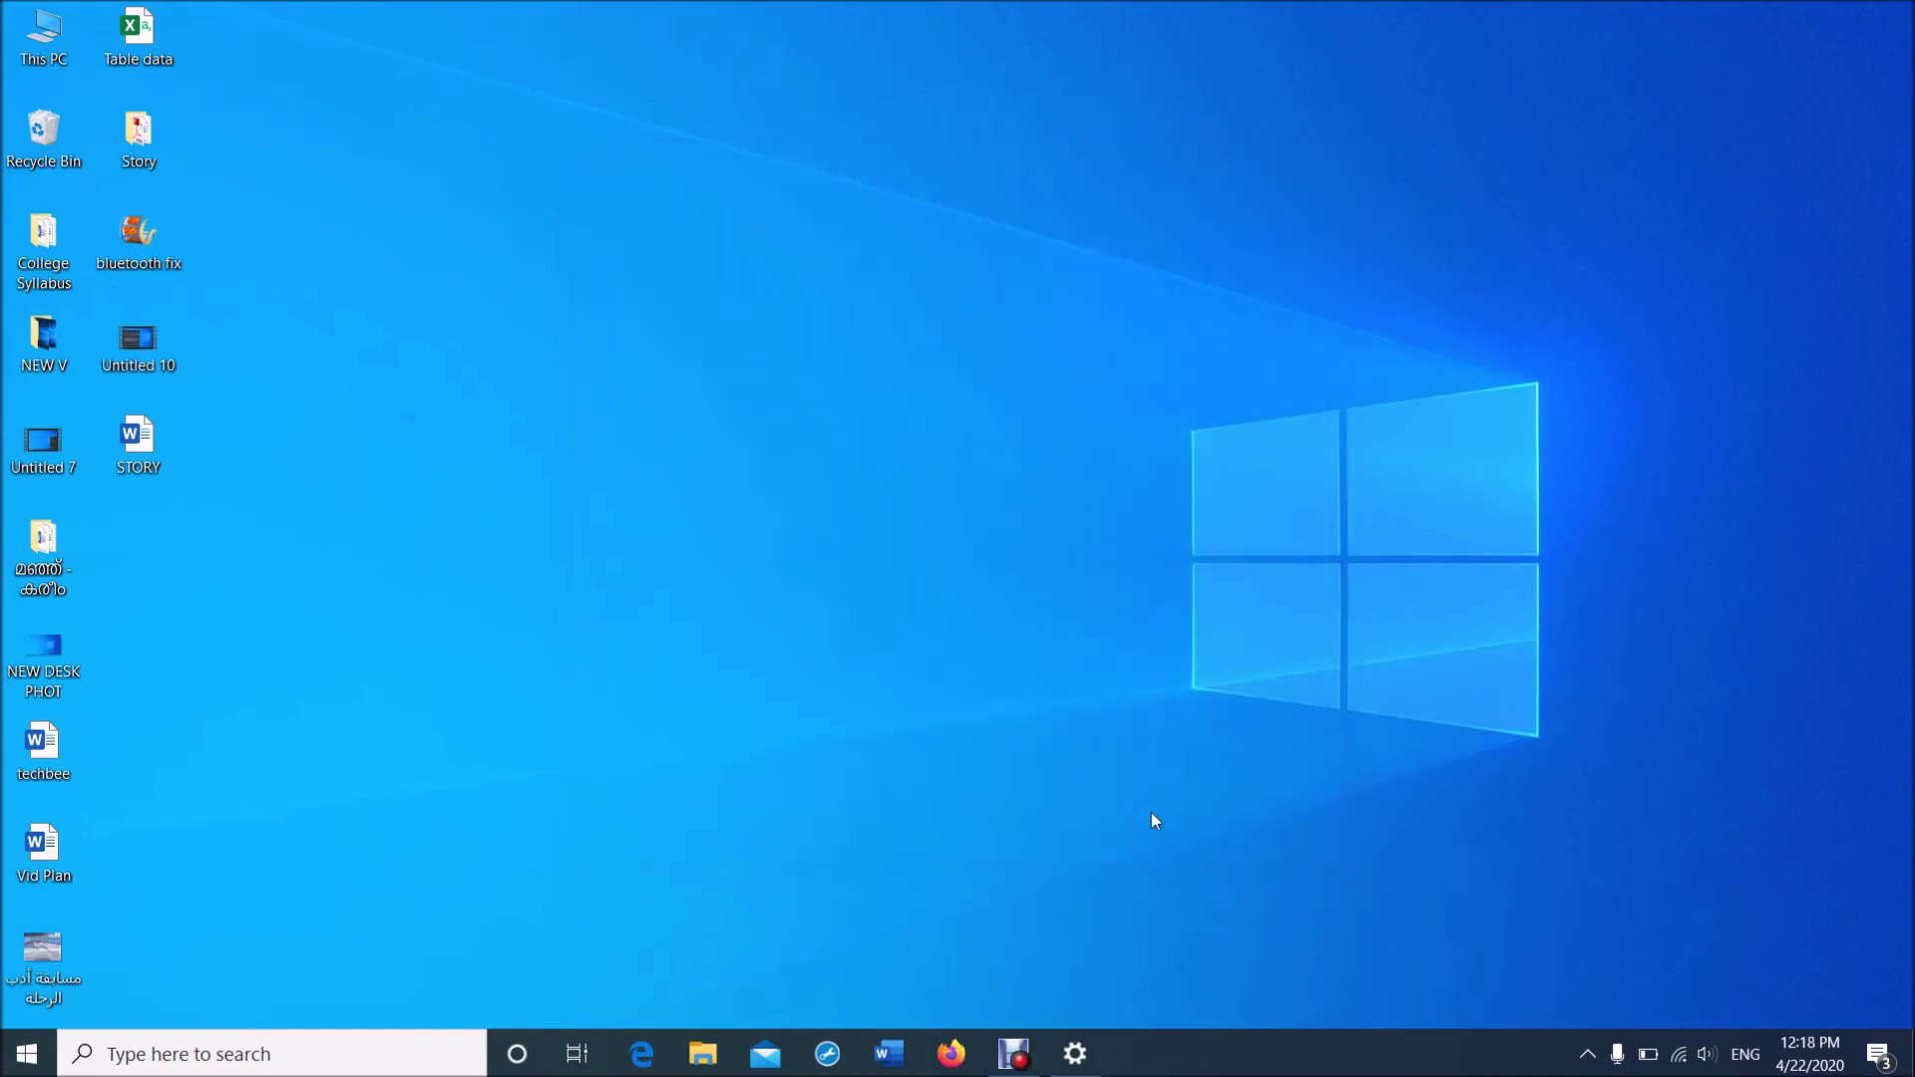